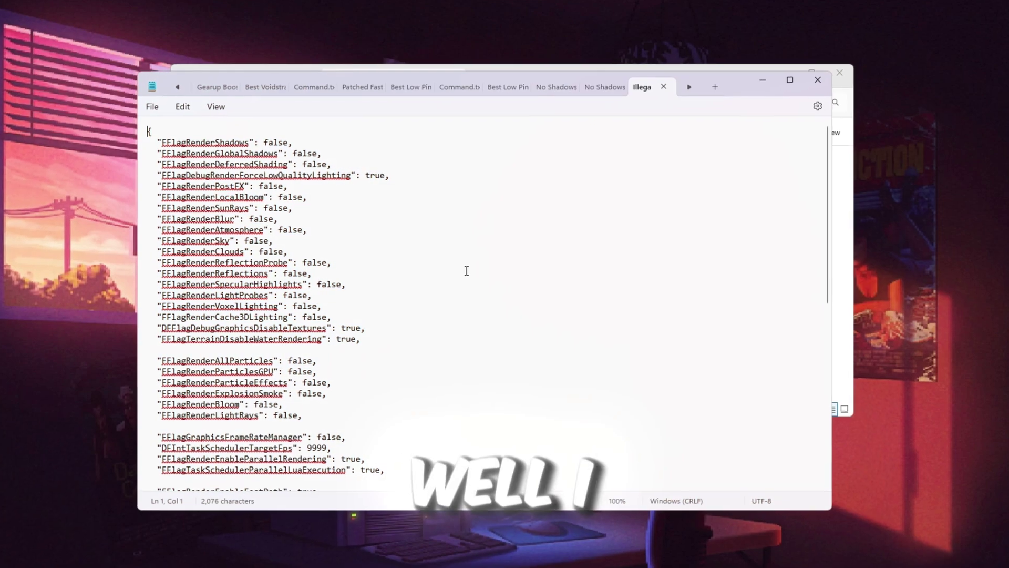
Step: Boost Roblox from its GearUP Booster card to reach the game server region selection
{"action": "scroll", "coordinate": [449, 267], "scroll_direction": "down", "scroll_amount": 15}
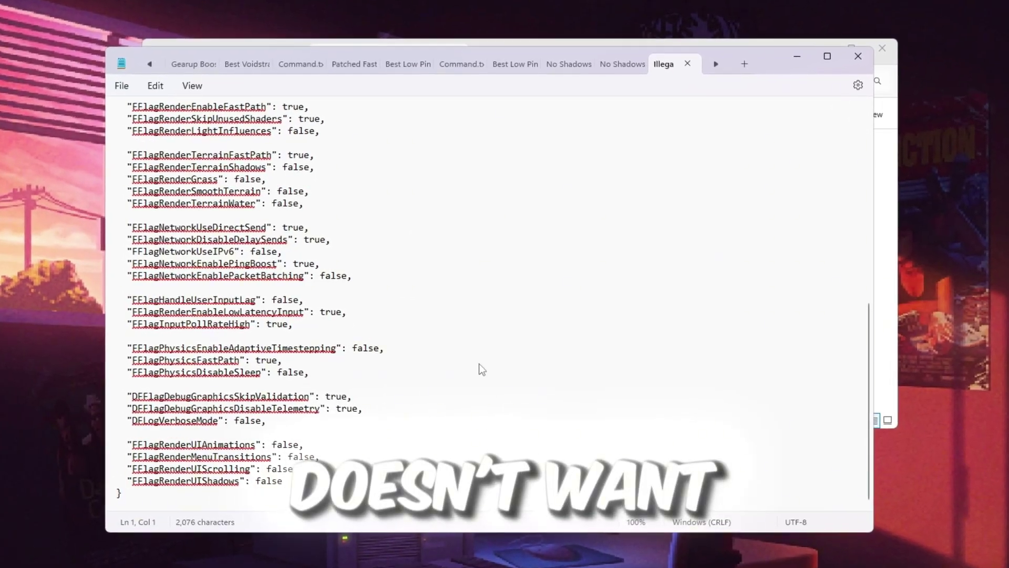
{"action": "scroll", "coordinate": [476, 363], "scroll_direction": "up", "scroll_amount": 12}
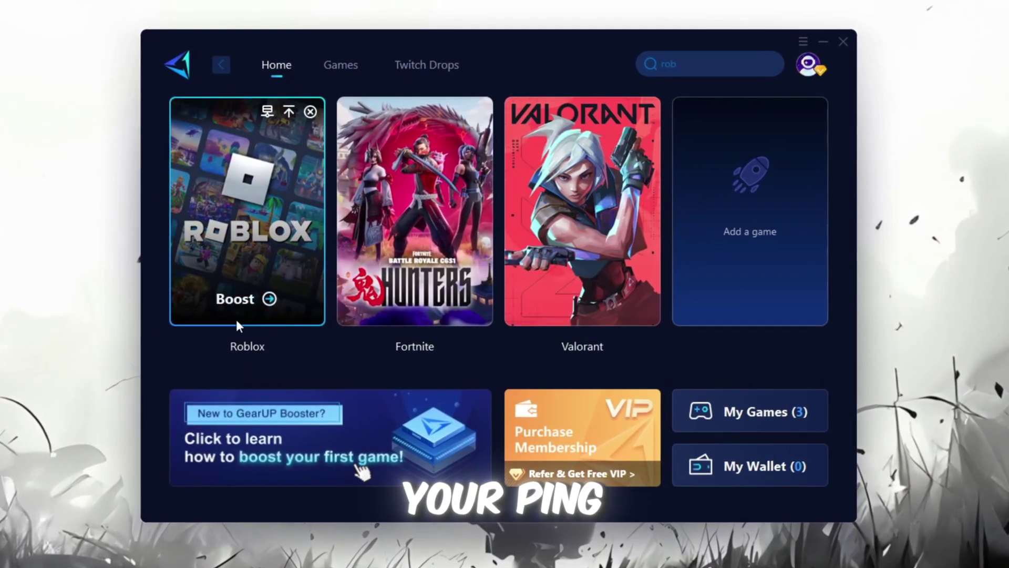
{"action": "left_click", "coordinate": [240, 300]}
{"action": "left_click", "coordinate": [444, 255]}
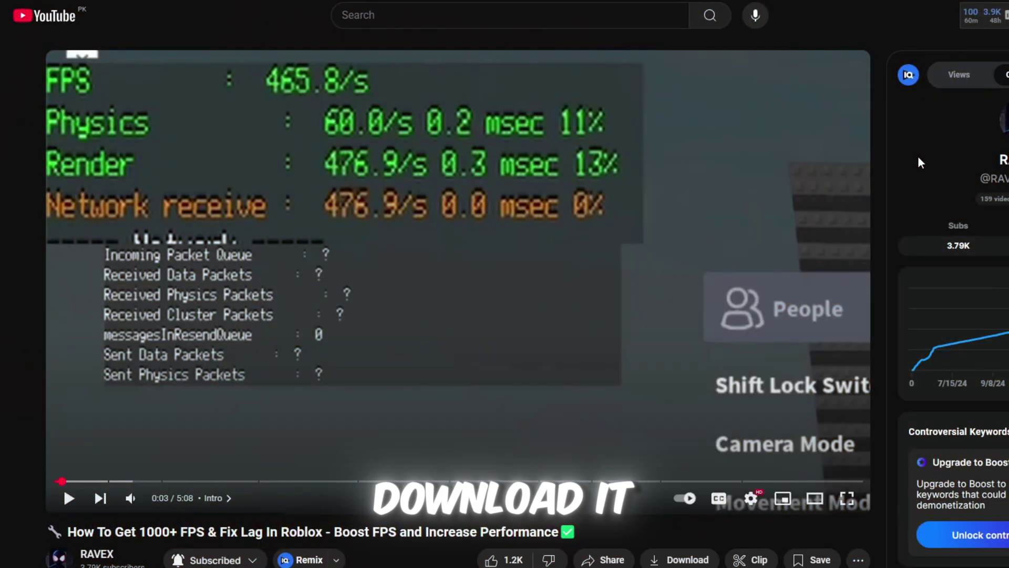
{"action": "scroll", "coordinate": [63, 486], "scroll_direction": "down", "scroll_amount": 7}
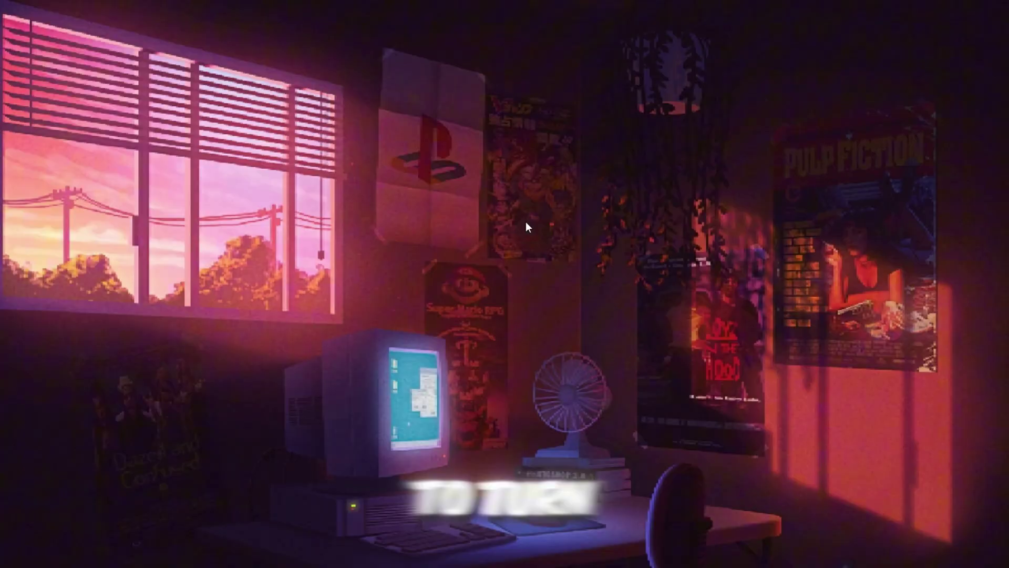
Step: Centre the Run dialog and run gpedit.msc to launch the policy editor
{"action": "left_click_drag", "start_coordinate": [85, 455], "coordinate": [522, 176]}
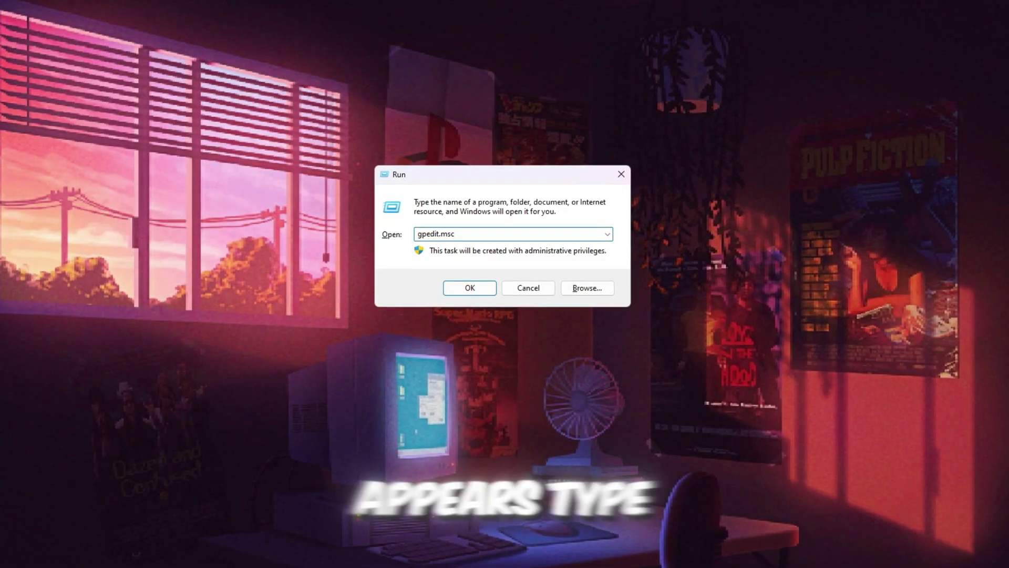
{"action": "key", "text": "Return"}
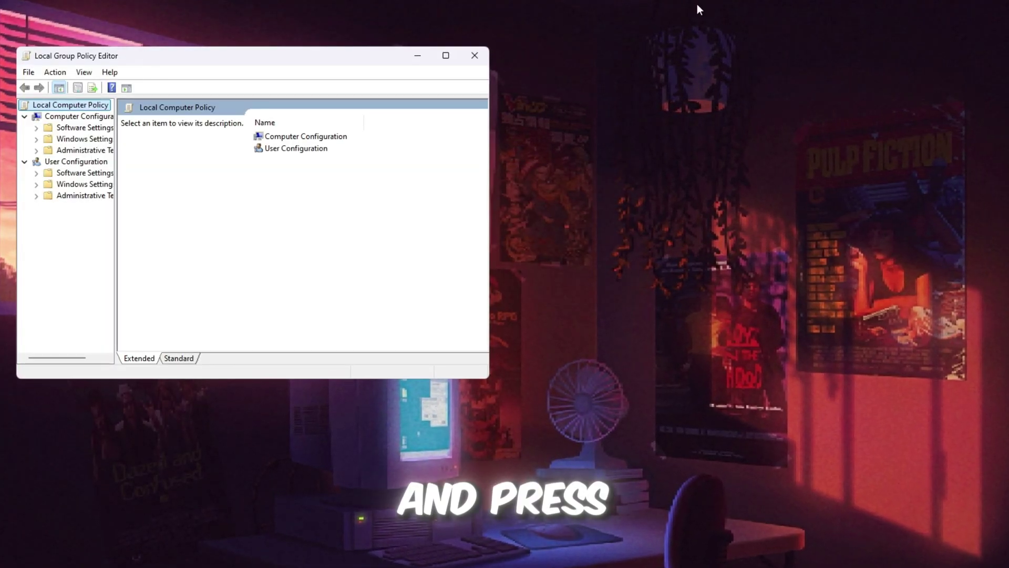
Step: Navigate to Administrative Templates > System > Power Management > Power Throttling Settings and select Turn off Power Throttling
{"action": "left_click_drag", "start_coordinate": [323, 62], "coordinate": [554, 76]}
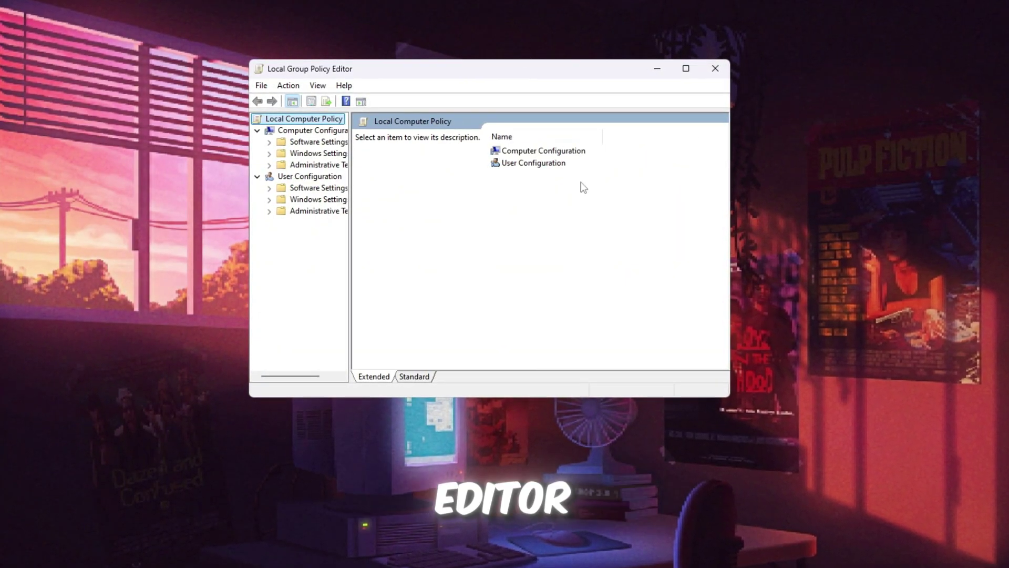
{"action": "double_click", "coordinate": [525, 153]}
{"action": "double_click", "coordinate": [546, 177]}
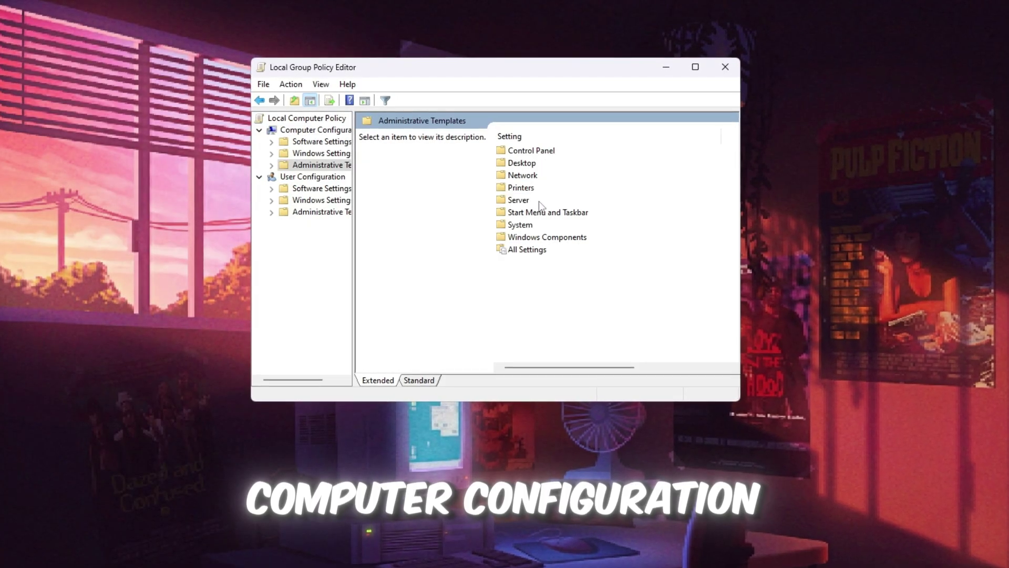
{"action": "left_click", "coordinate": [540, 229]}
{"action": "double_click", "coordinate": [522, 225]}
{"action": "scroll", "coordinate": [582, 206], "scroll_direction": "down", "scroll_amount": 7}
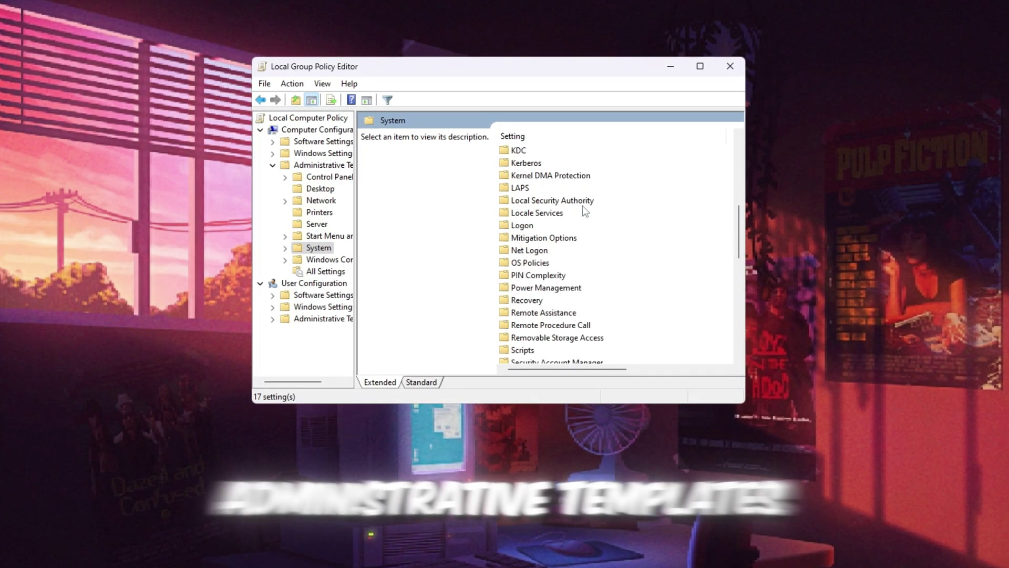
{"action": "double_click", "coordinate": [548, 288]}
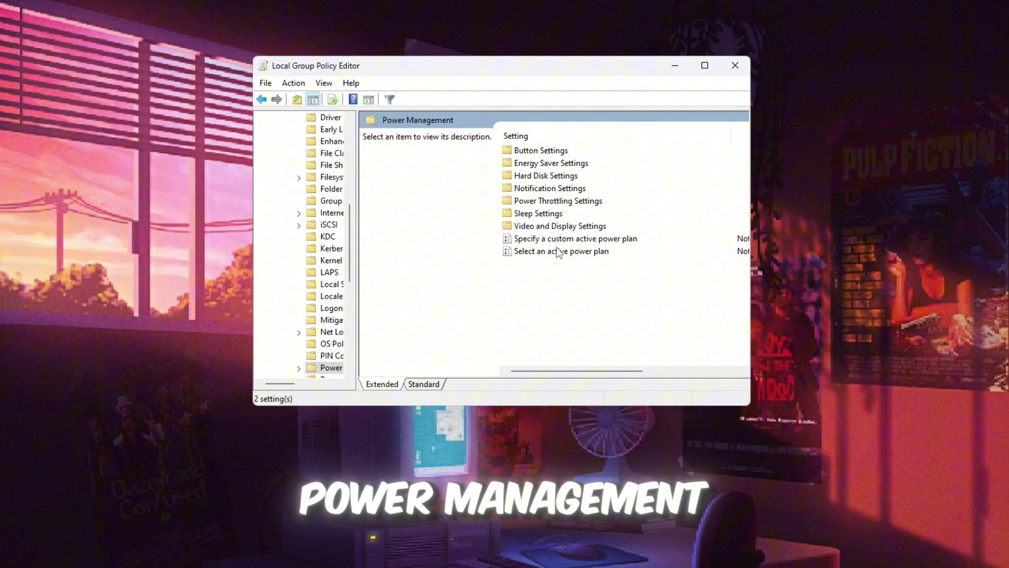
{"action": "left_click", "coordinate": [565, 202]}
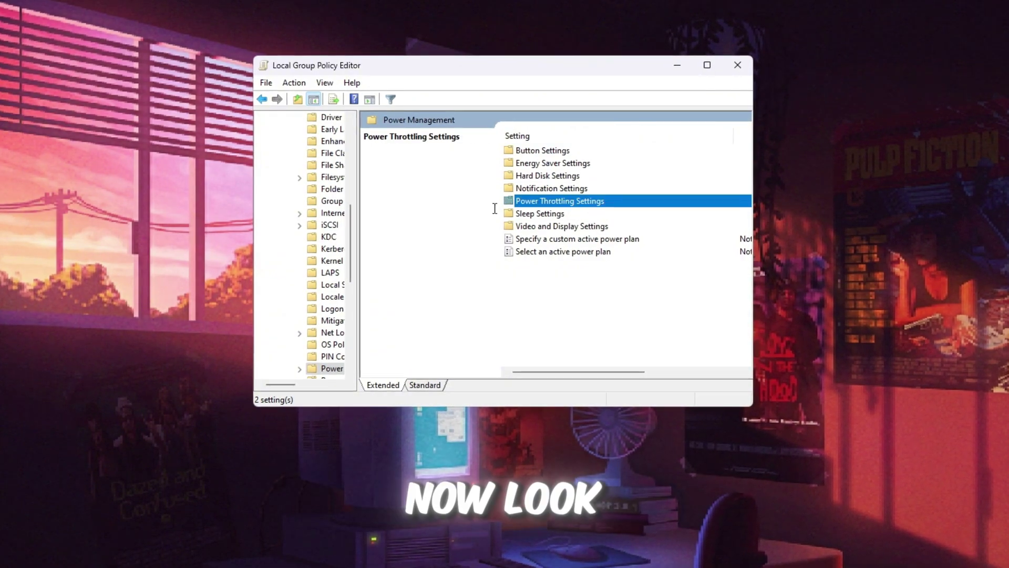
{"action": "double_click", "coordinate": [578, 203]}
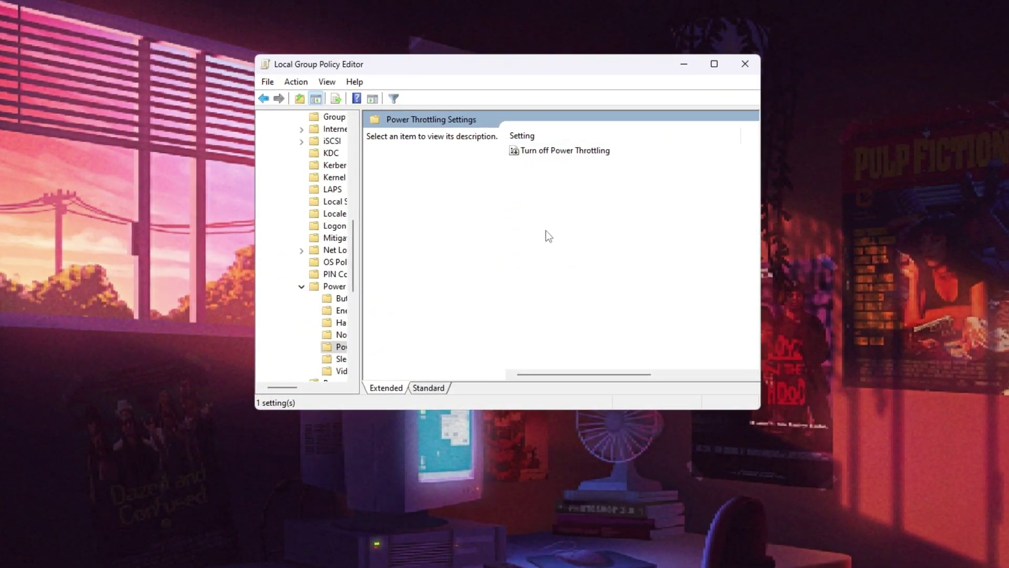
{"action": "left_click", "coordinate": [546, 151]}
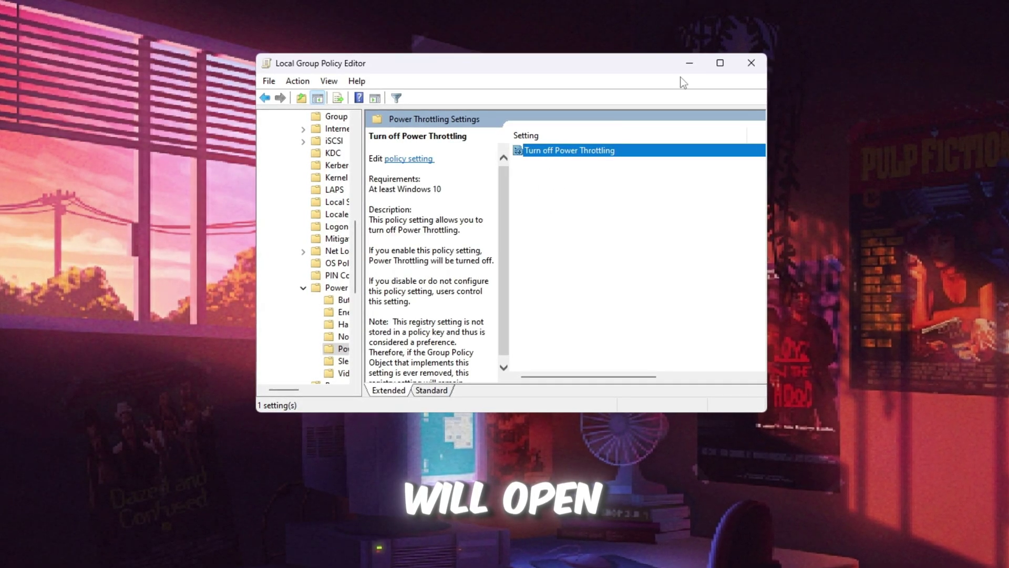
Step: Set the Turn off Power Throttling policy to Enabled, apply it, and close the dialog
{"action": "double_click", "coordinate": [561, 152]}
{"action": "left_click_drag", "start_coordinate": [253, 81], "coordinate": [394, 49]}
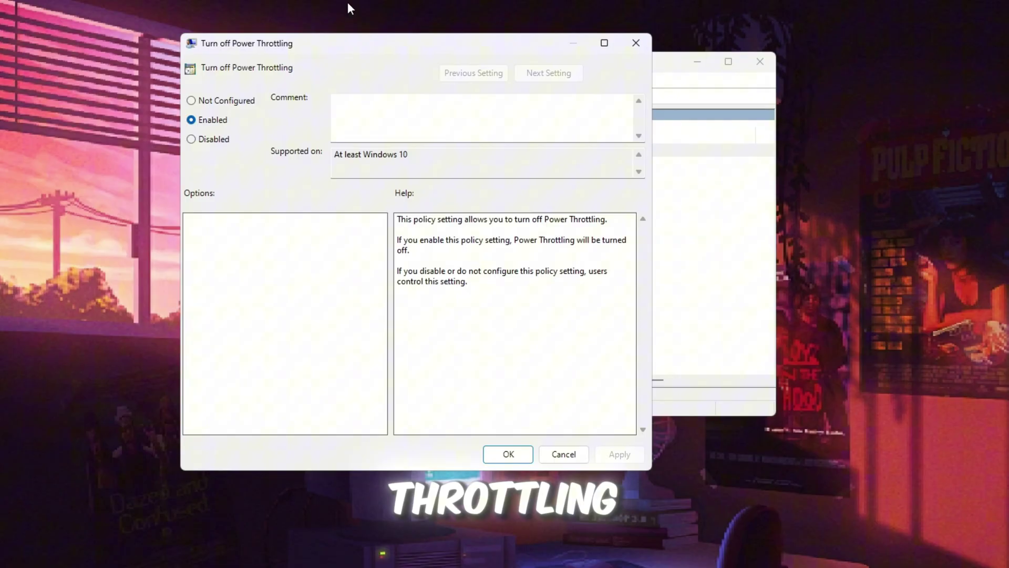
{"action": "left_click", "coordinate": [191, 120]}
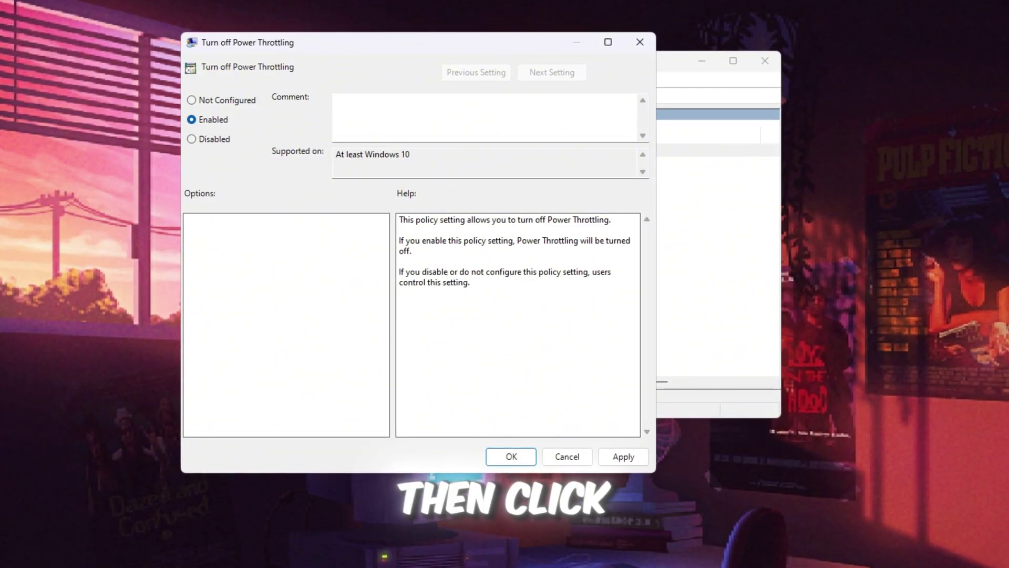
{"action": "left_click", "coordinate": [623, 456]}
{"action": "left_click", "coordinate": [511, 456]}
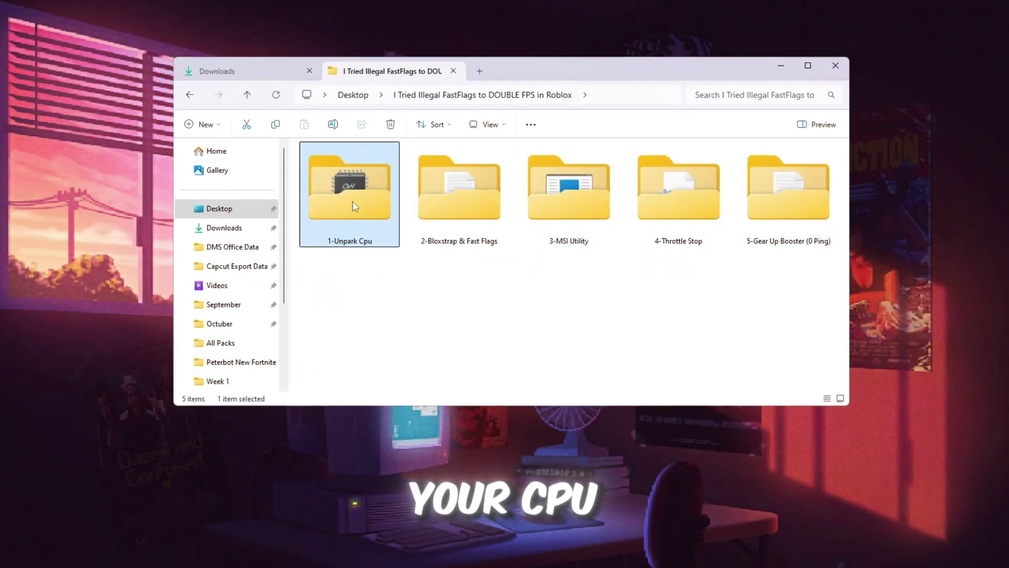
Step: Open the 1-Unpark Cpu folder in File Explorer
{"action": "double_click", "coordinate": [353, 205]}
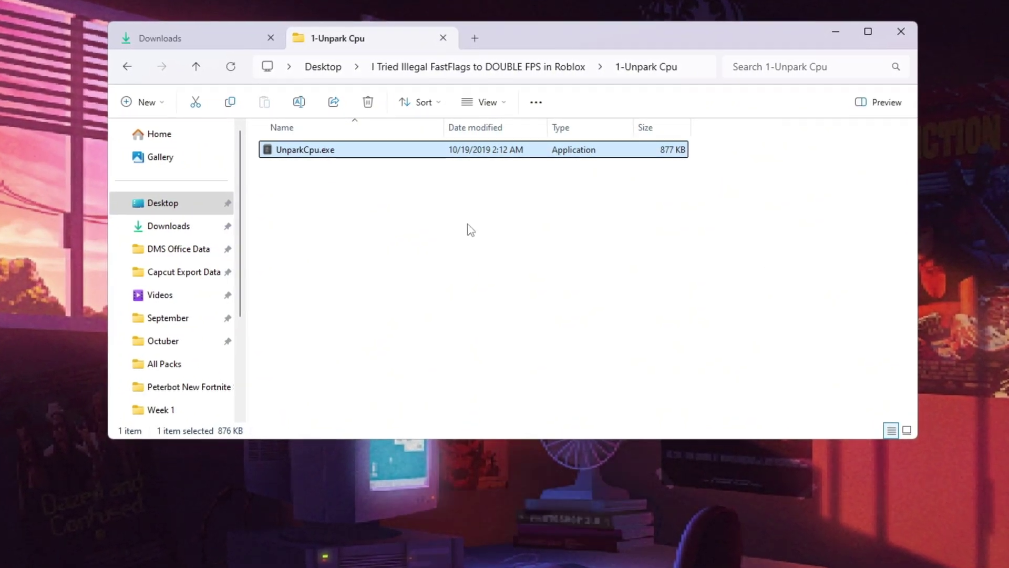
Step: Run UnparkCpu.exe as administrator and unpark all CPU cores
{"action": "right_click", "coordinate": [390, 151]}
{"action": "left_click", "coordinate": [450, 240]}
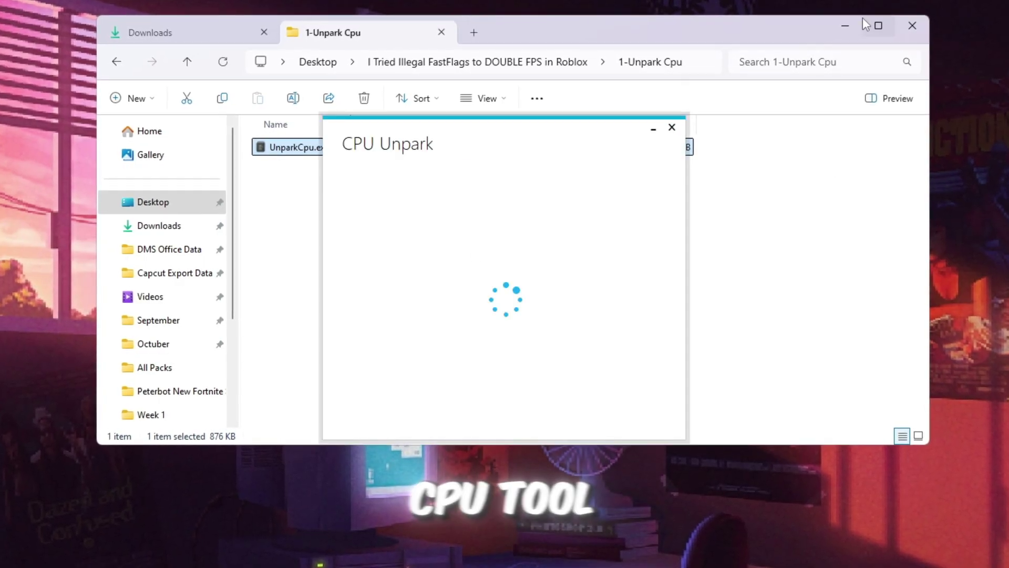
{"action": "left_click", "coordinate": [844, 27]}
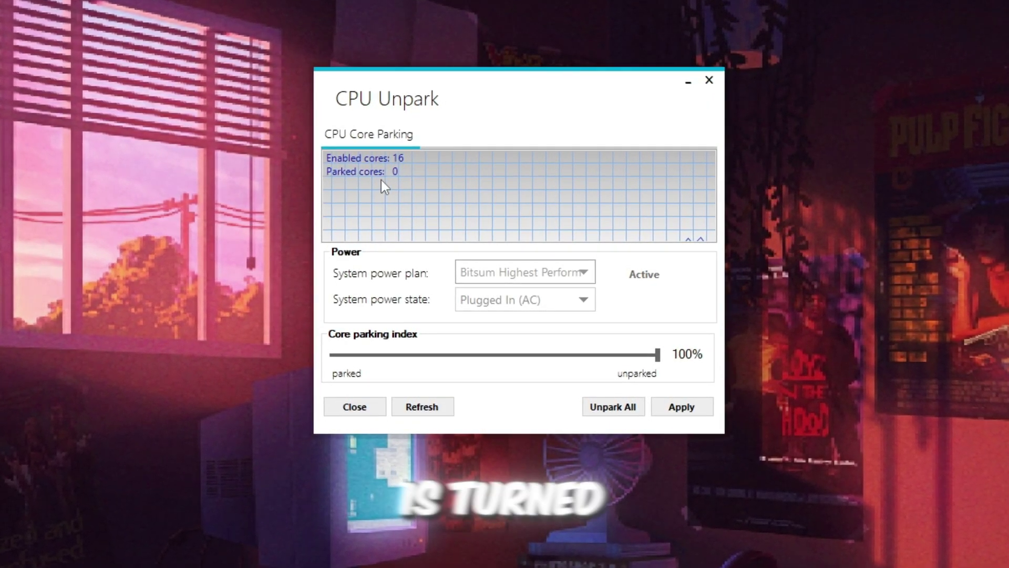
{"action": "left_click", "coordinate": [614, 407]}
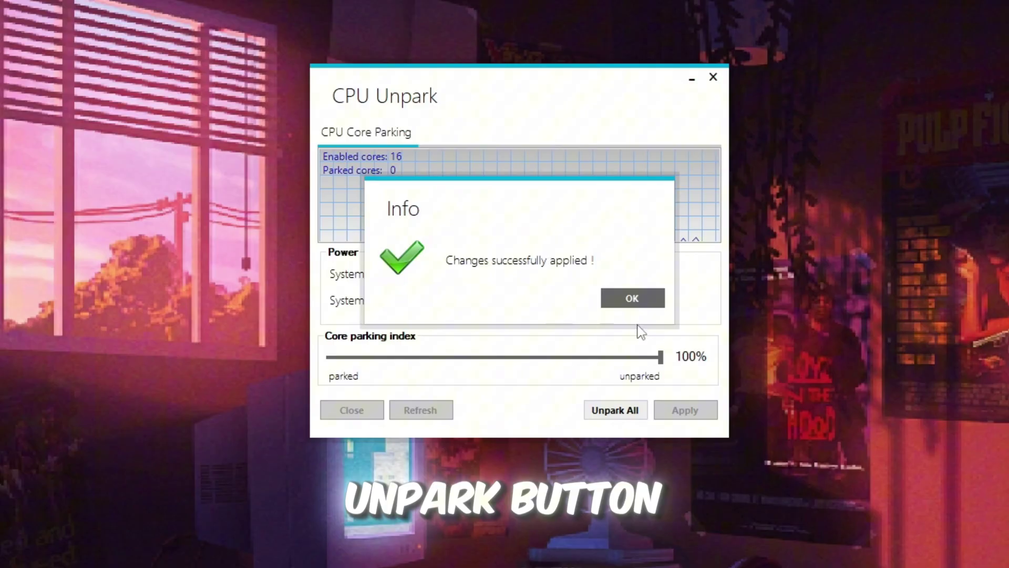
{"action": "left_click", "coordinate": [652, 304]}
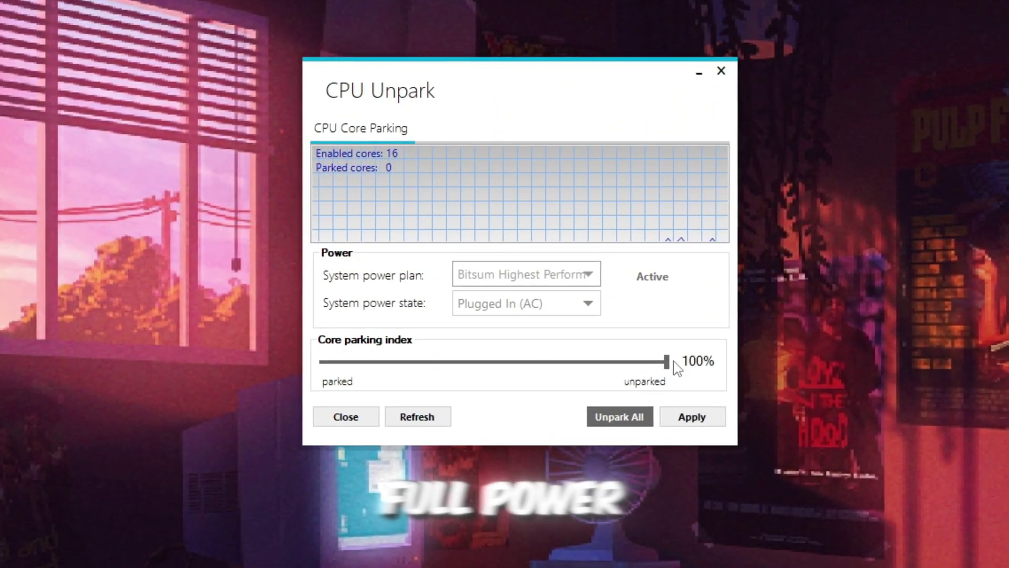
Step: Set the core parking index to 100% and apply it
{"action": "mouse_move", "coordinate": [674, 361]}
{"action": "left_mouse_down"}
{"action": "mouse_move", "coordinate": [592, 362]}
{"action": "mouse_move", "coordinate": [670, 362]}
{"action": "left_mouse_up"}
{"action": "left_click", "coordinate": [699, 415]}
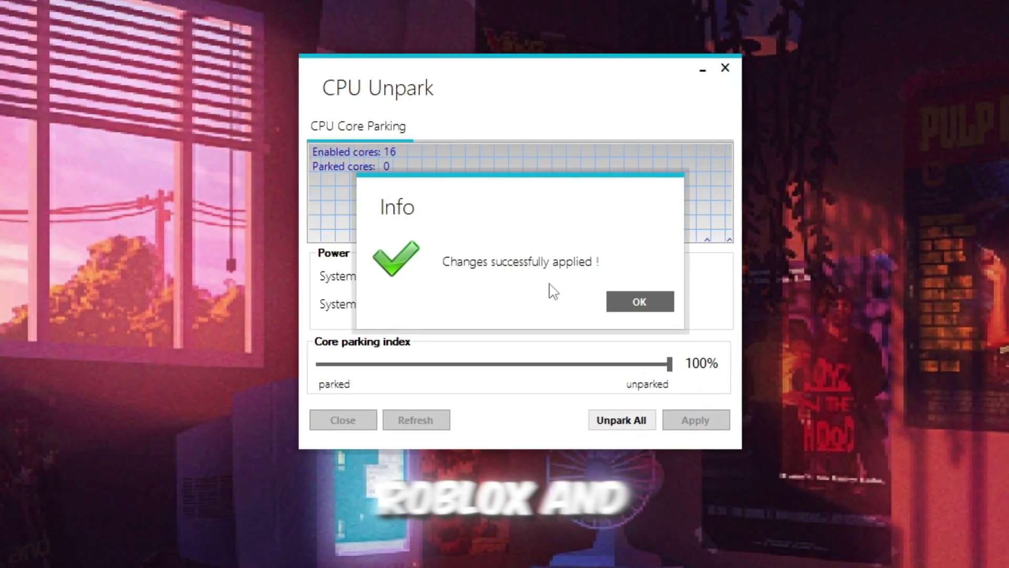
{"action": "left_click", "coordinate": [638, 304]}
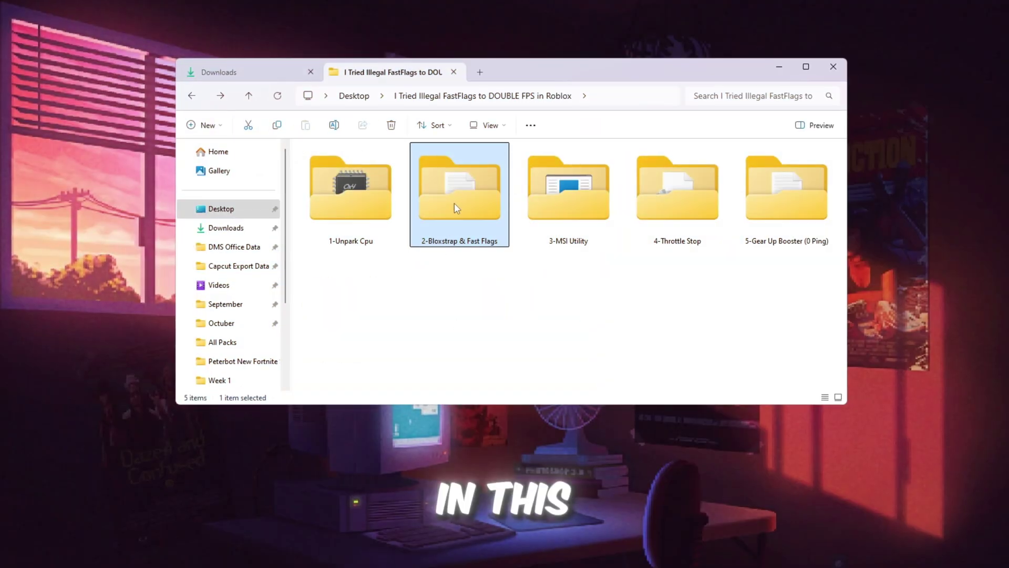
Step: Open the 2-Bloxstrap & Fast Flags folder in File Explorer
{"action": "double_click", "coordinate": [454, 203]}
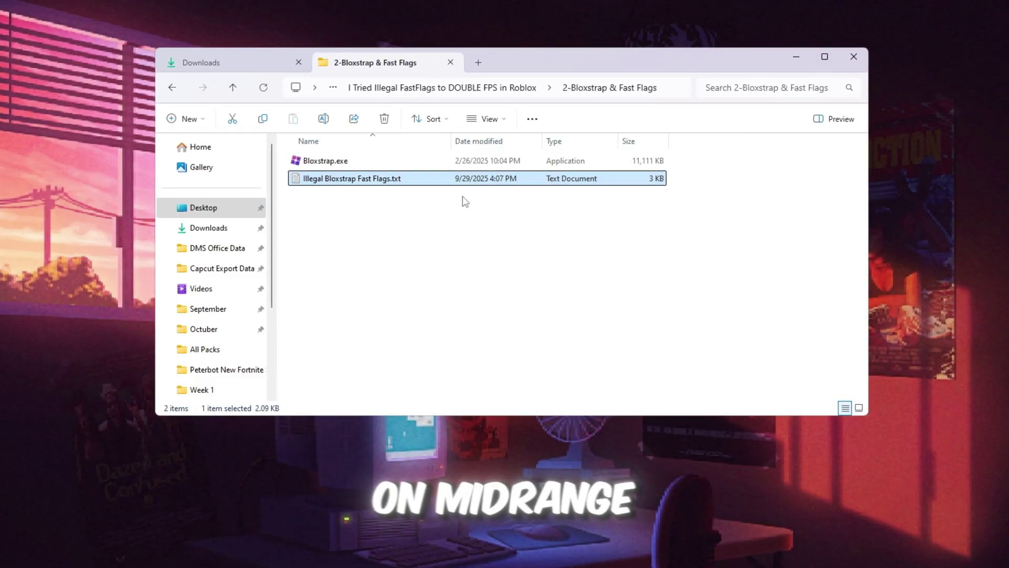
Step: Launch Bloxstrap by searching 'Bloxstrap' in Windows search
{"action": "left_click", "coordinate": [337, 164]}
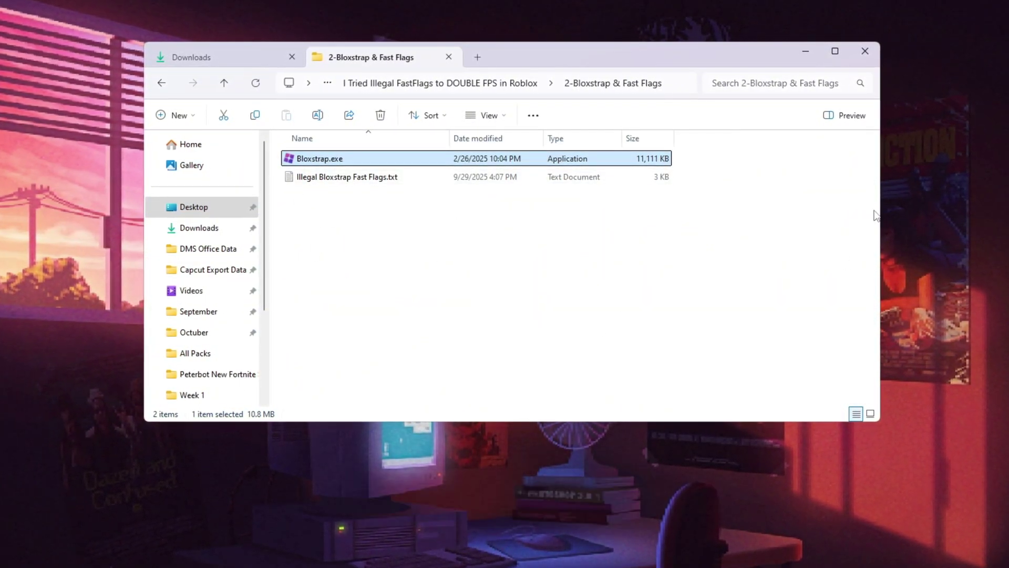
{"action": "left_click", "coordinate": [814, 50]}
{"action": "key", "text": "super"}
{"action": "type", "text": "Bloxstrap"}
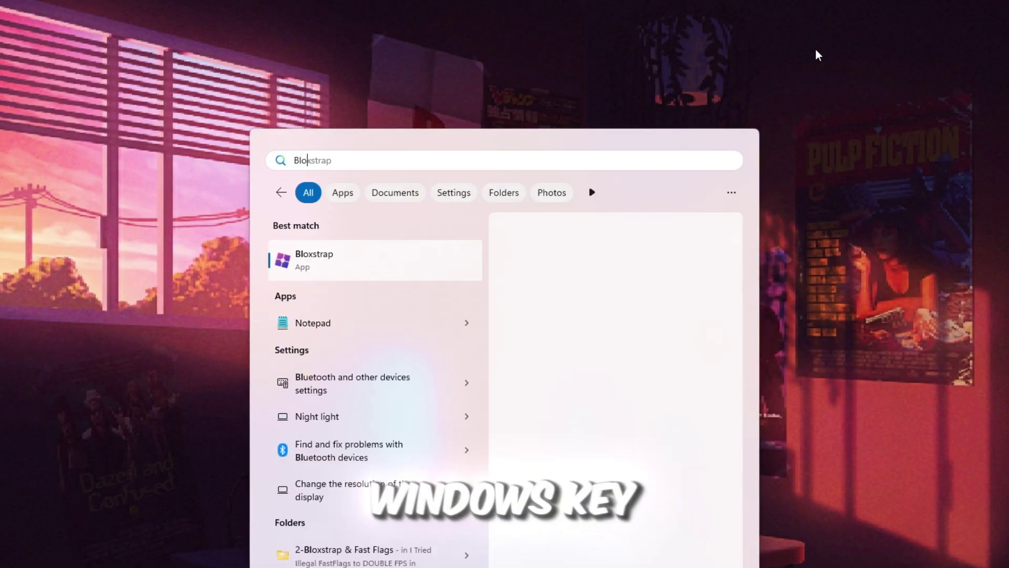
{"action": "key", "text": "Return"}
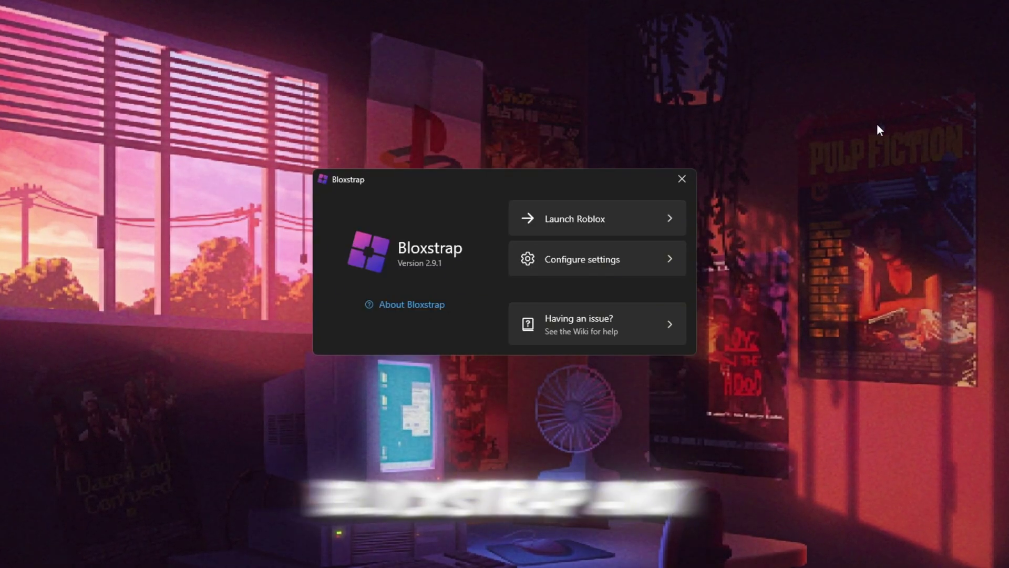
Step: In Bloxstrap settings, open Engine Settings' Fast Flag Editor and choose Add new with Import JSON
{"action": "left_click", "coordinate": [593, 259]}
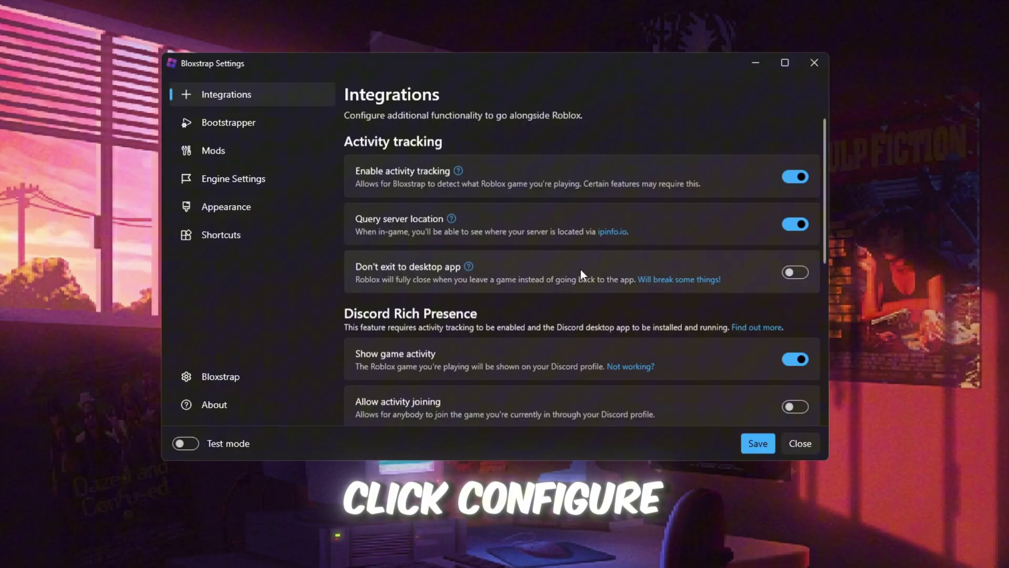
{"action": "left_click", "coordinate": [226, 175]}
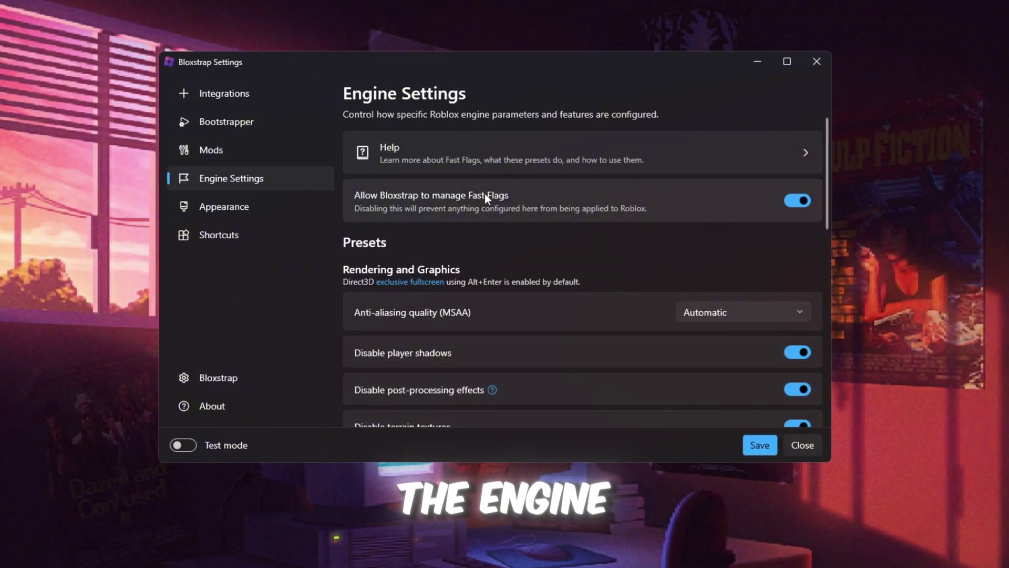
{"action": "scroll", "coordinate": [484, 194], "scroll_direction": "down", "scroll_amount": 10}
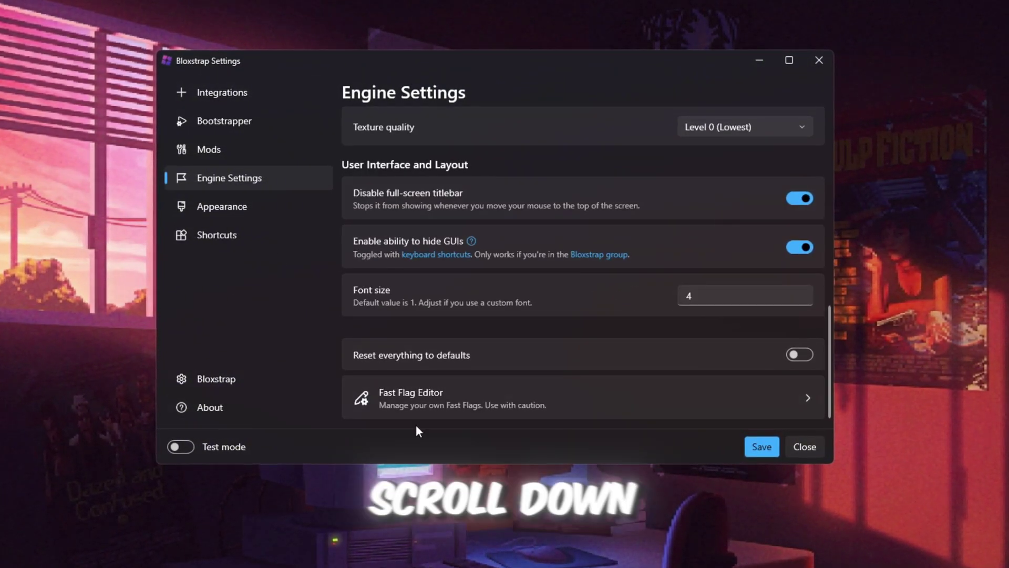
{"action": "left_click", "coordinate": [524, 406]}
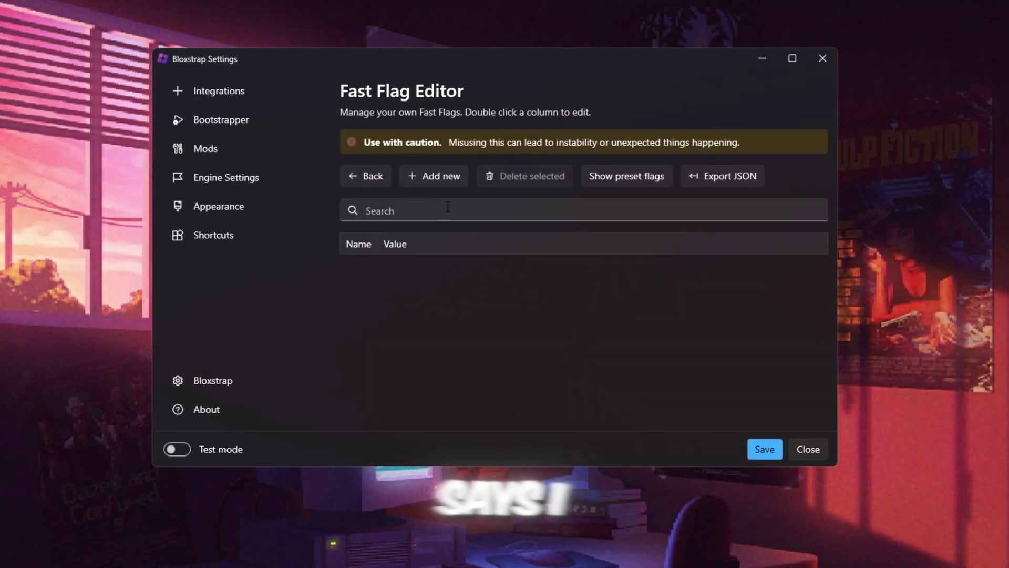
{"action": "left_click", "coordinate": [444, 182]}
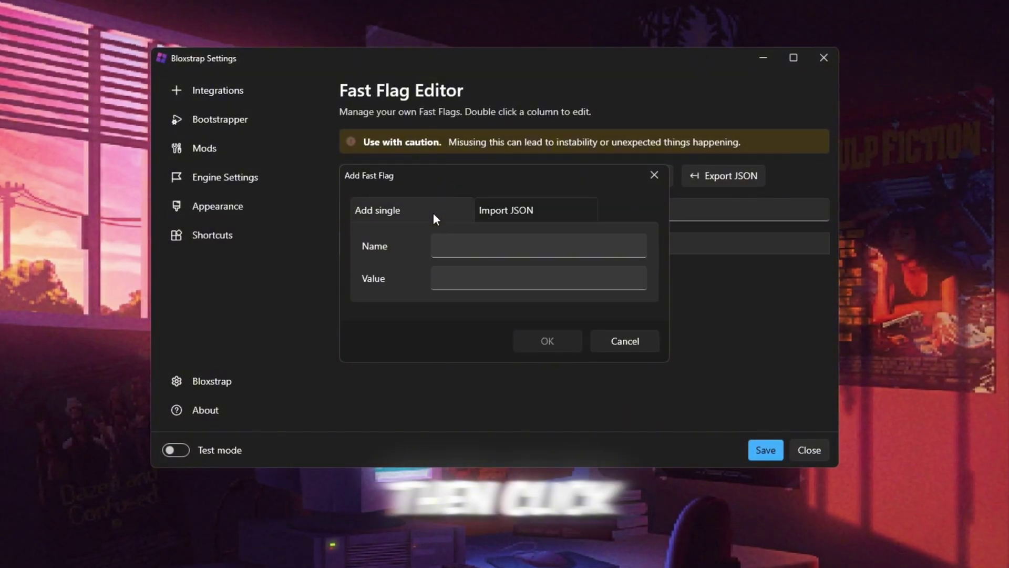
{"action": "left_click", "coordinate": [517, 211]}
{"action": "left_click", "coordinate": [245, 546]}
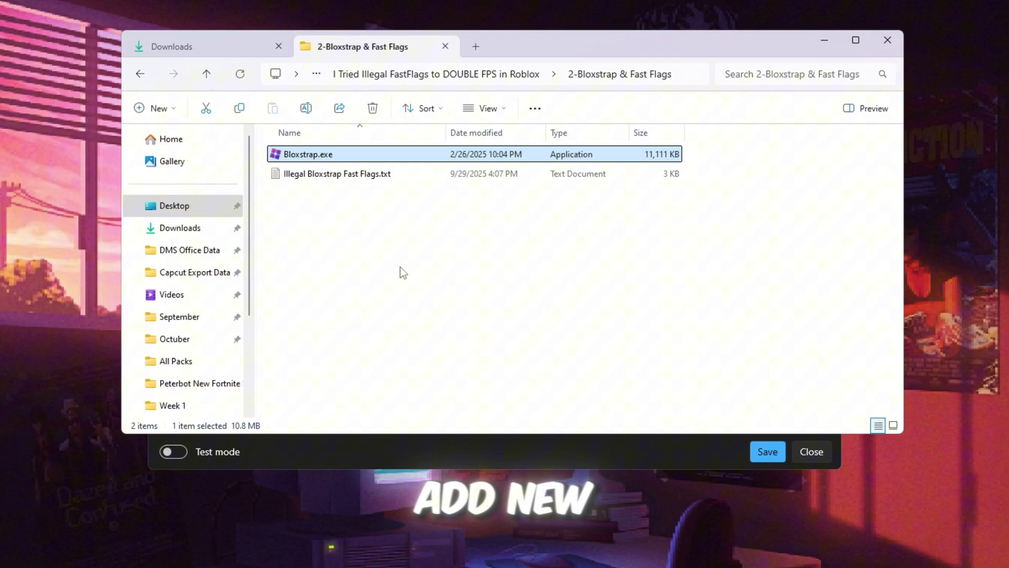
Step: Open Illegal Bloxstrap Fast Flags.txt in Notepad, review it, and copy the entire flag list
{"action": "double_click", "coordinate": [373, 176]}
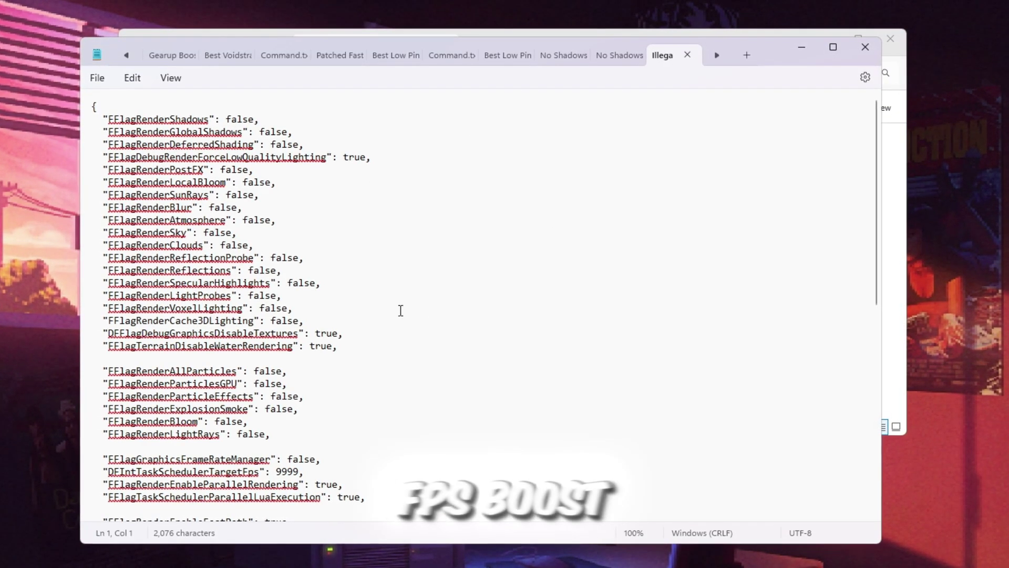
{"action": "scroll", "coordinate": [438, 261], "scroll_direction": "down", "scroll_amount": 10}
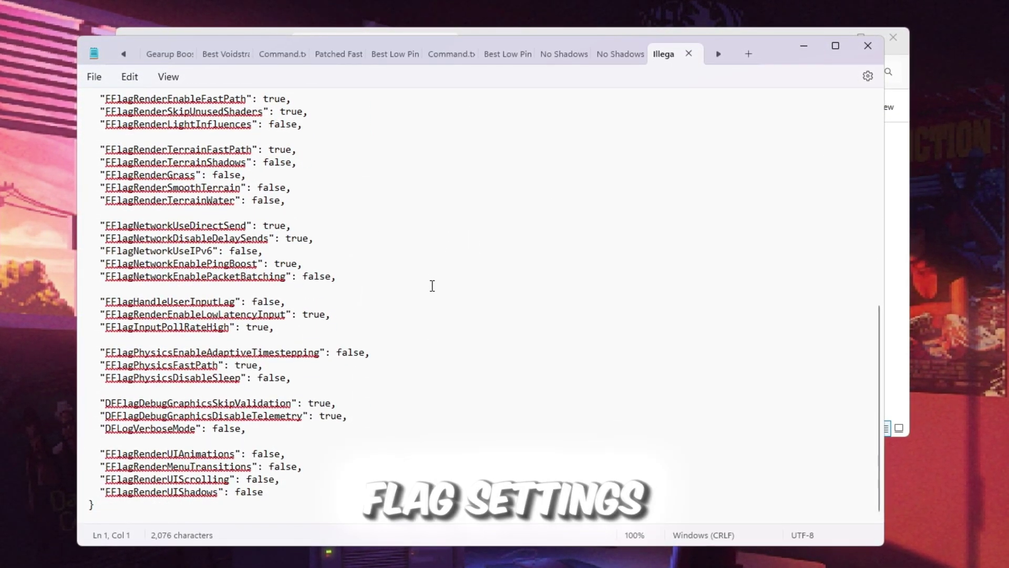
{"action": "scroll", "coordinate": [468, 368], "scroll_direction": "up", "scroll_amount": 10}
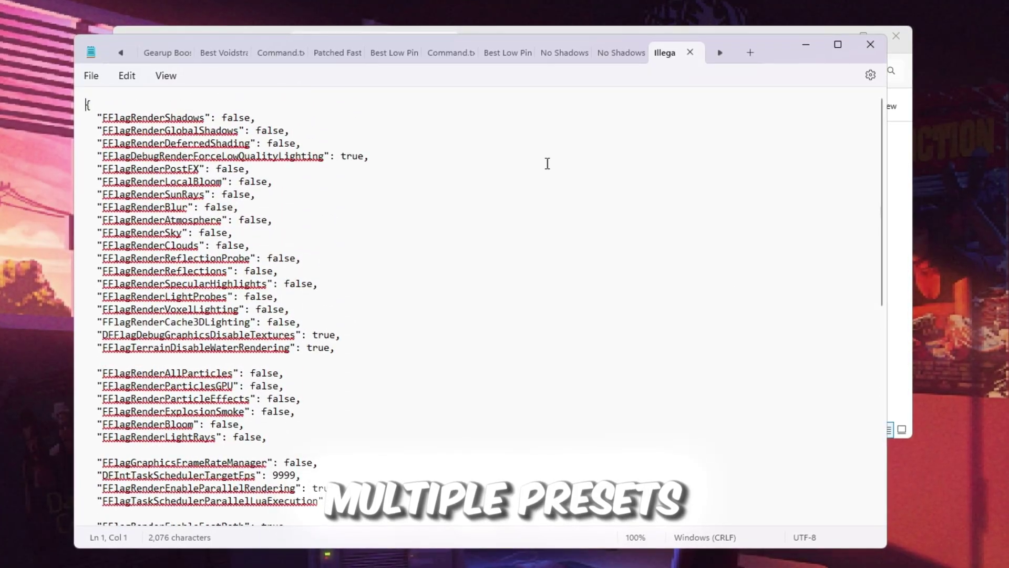
{"action": "scroll", "coordinate": [445, 286], "scroll_direction": "down", "scroll_amount": 7}
{"action": "scroll", "coordinate": [445, 286], "scroll_direction": "down", "scroll_amount": 5}
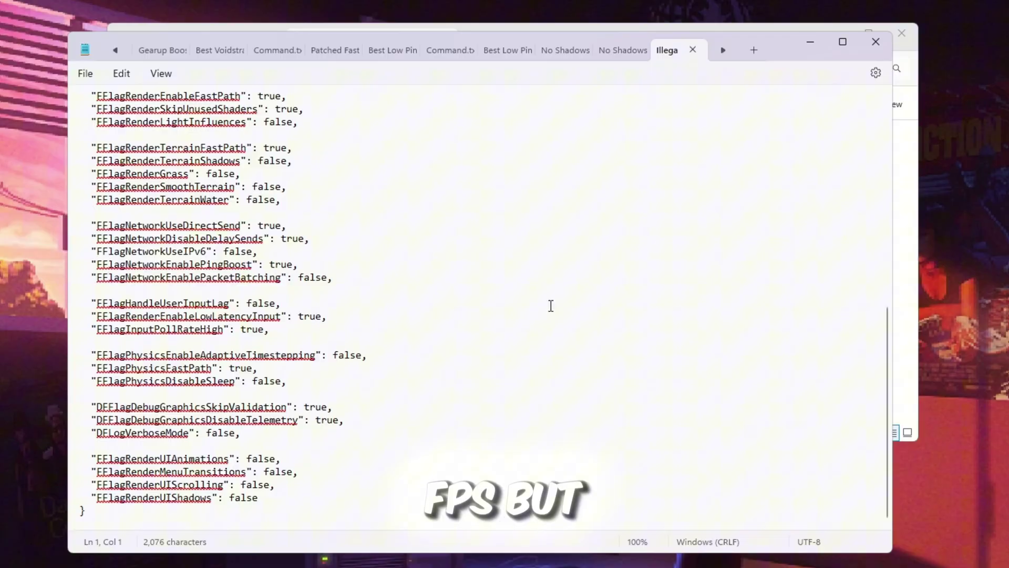
{"action": "scroll", "coordinate": [550, 308], "scroll_direction": "up", "scroll_amount": 8}
{"action": "key", "text": "ctrl+a"}
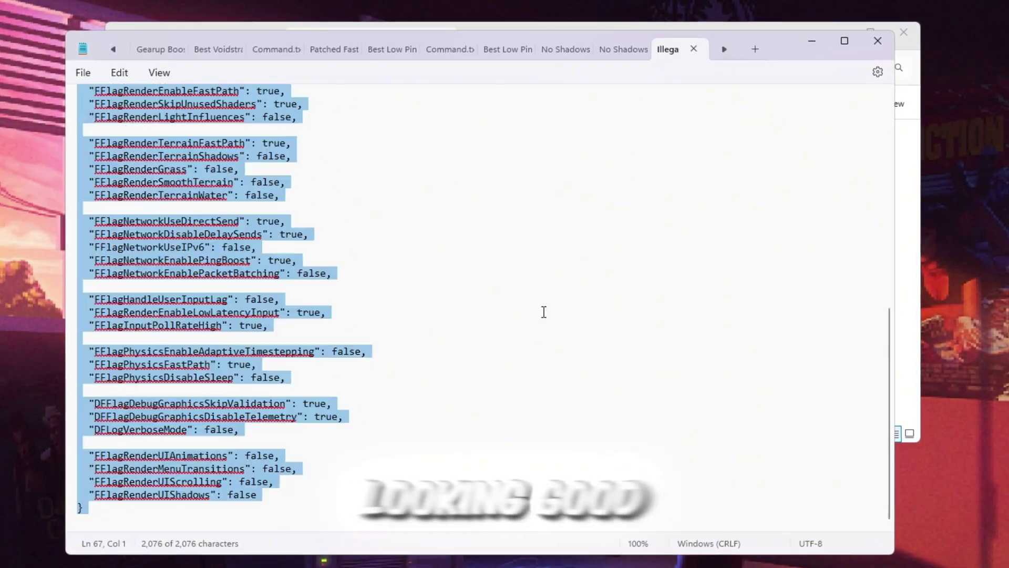
{"action": "right_click", "coordinate": [158, 148]}
{"action": "left_click", "coordinate": [195, 219]}
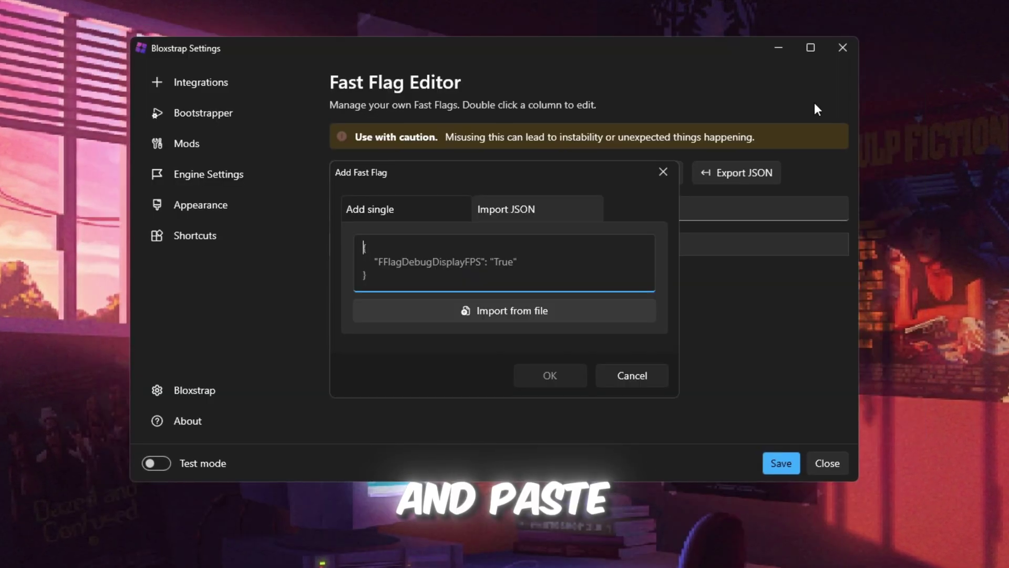
Step: Import the pasted fast flags JSON, accept both warnings, save the flags and close Bloxstrap
{"action": "key", "text": "ctrl+v"}
{"action": "left_click", "coordinate": [528, 383]}
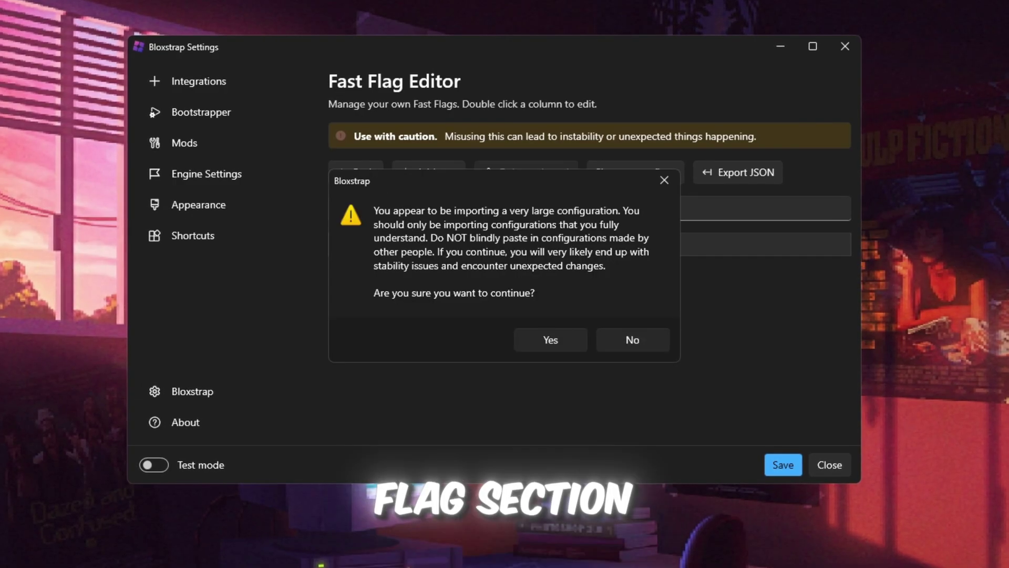
{"action": "left_click", "coordinate": [549, 341]}
{"action": "left_click", "coordinate": [550, 343]}
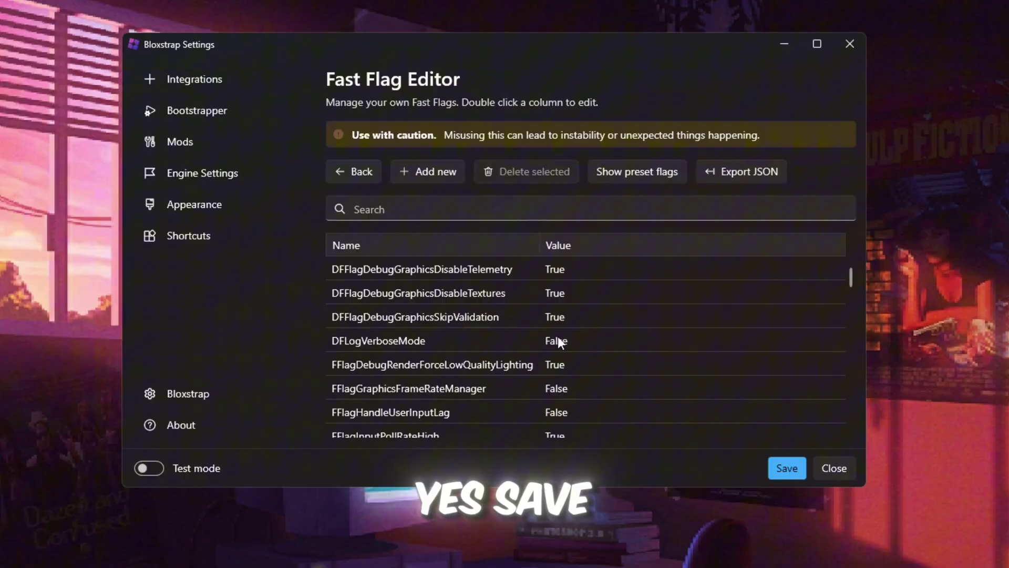
{"action": "left_click", "coordinate": [788, 468]}
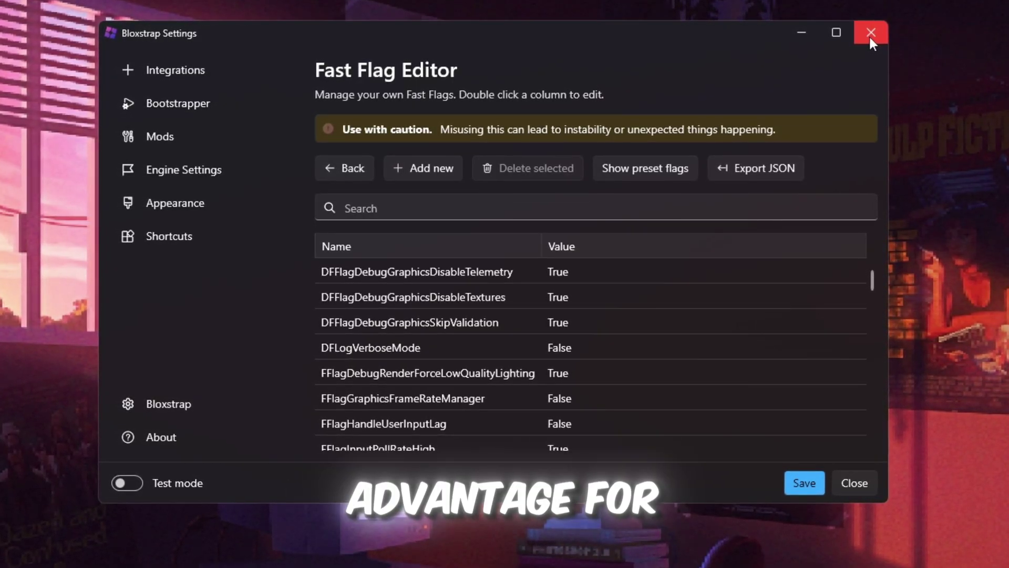
{"action": "left_click", "coordinate": [871, 32]}
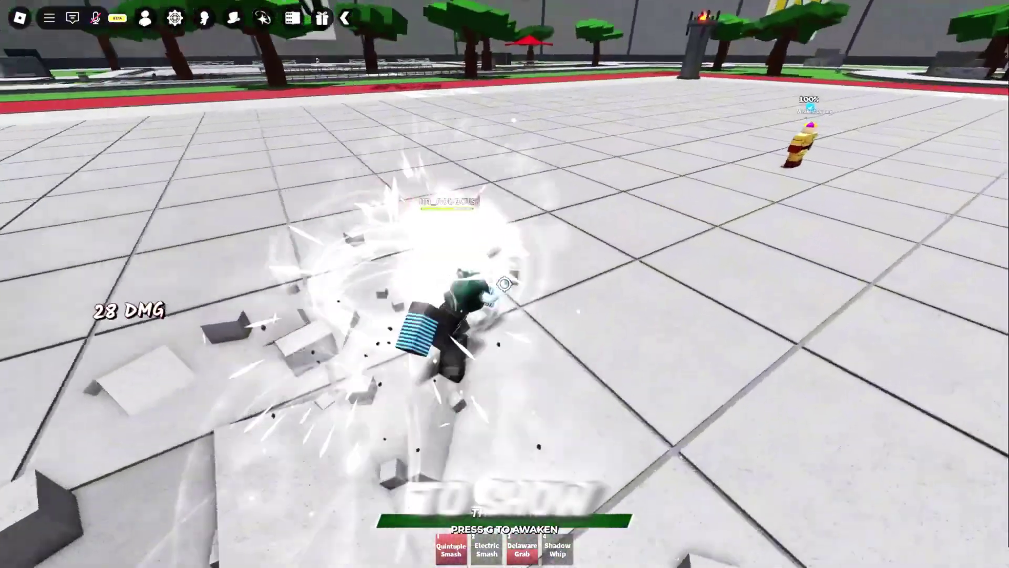
Step: Hit the opponent twice in the Roblox match to test the new fast flags
{"action": "left_click", "coordinate": [503, 283]}
{"action": "left_click", "coordinate": [503, 283]}
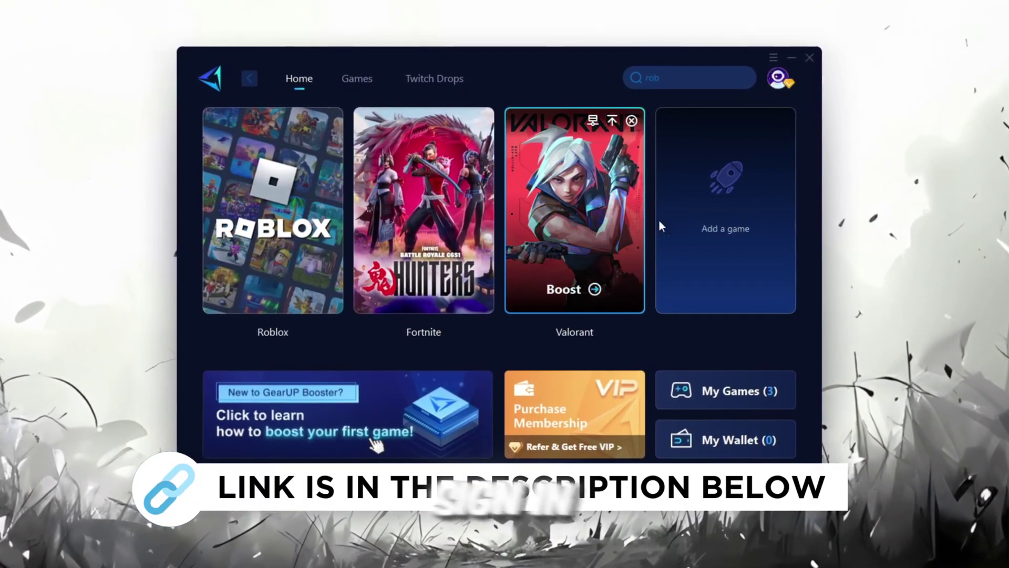
Step: Check the account menu and browse the full supported-games list before returning Home
{"action": "left_click", "coordinate": [774, 82]}
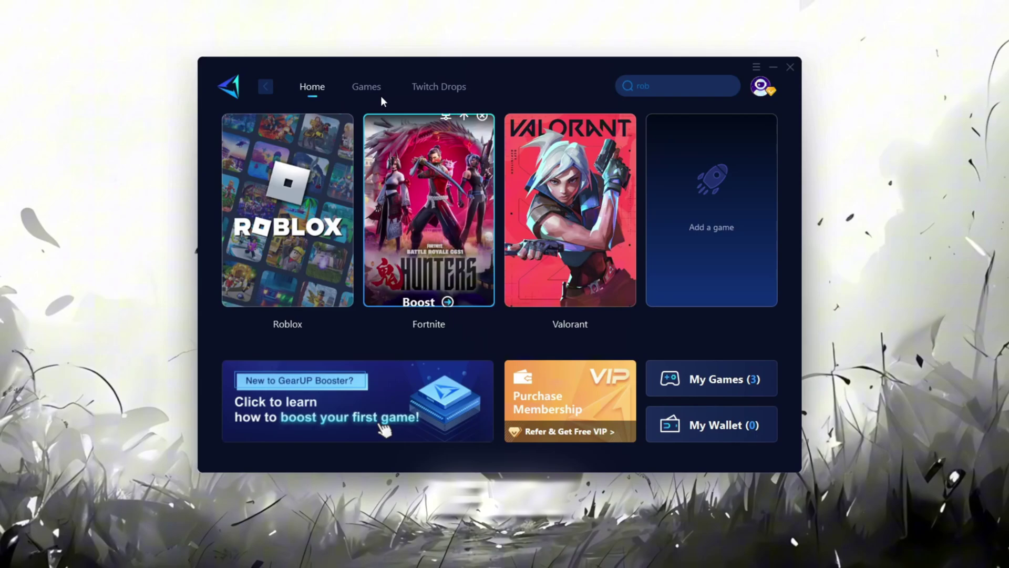
{"action": "left_click", "coordinate": [349, 71]}
{"action": "scroll", "coordinate": [478, 252], "scroll_direction": "down", "scroll_amount": 3}
{"action": "scroll", "coordinate": [488, 273], "scroll_direction": "down", "scroll_amount": 3}
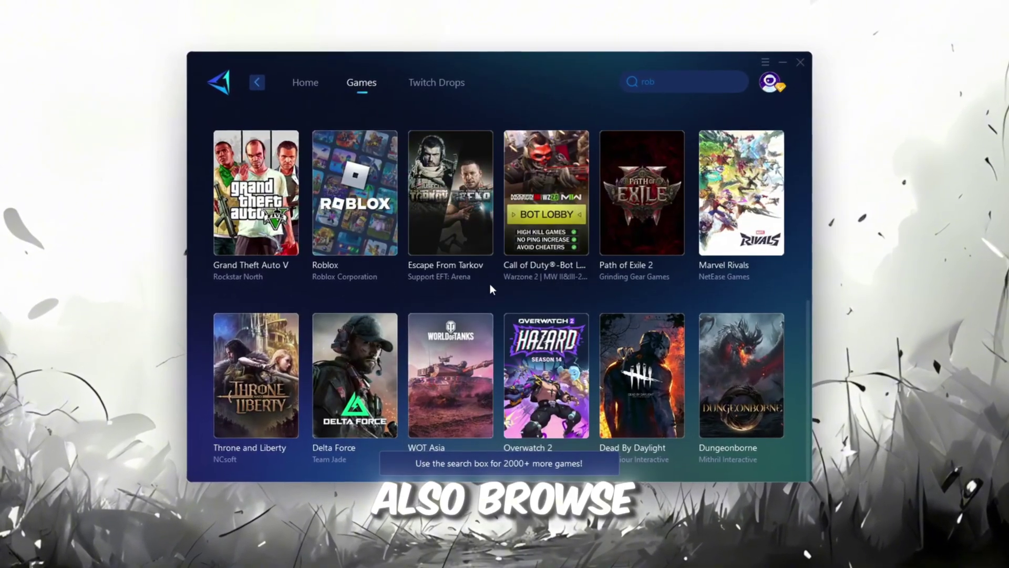
{"action": "scroll", "coordinate": [547, 282], "scroll_direction": "up", "scroll_amount": 6}
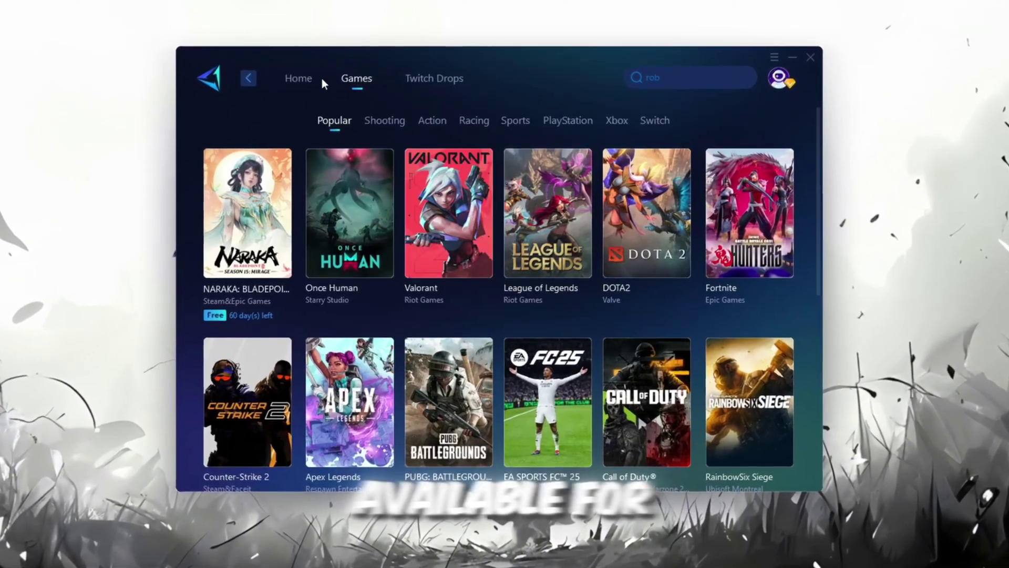
{"action": "left_click", "coordinate": [301, 80]}
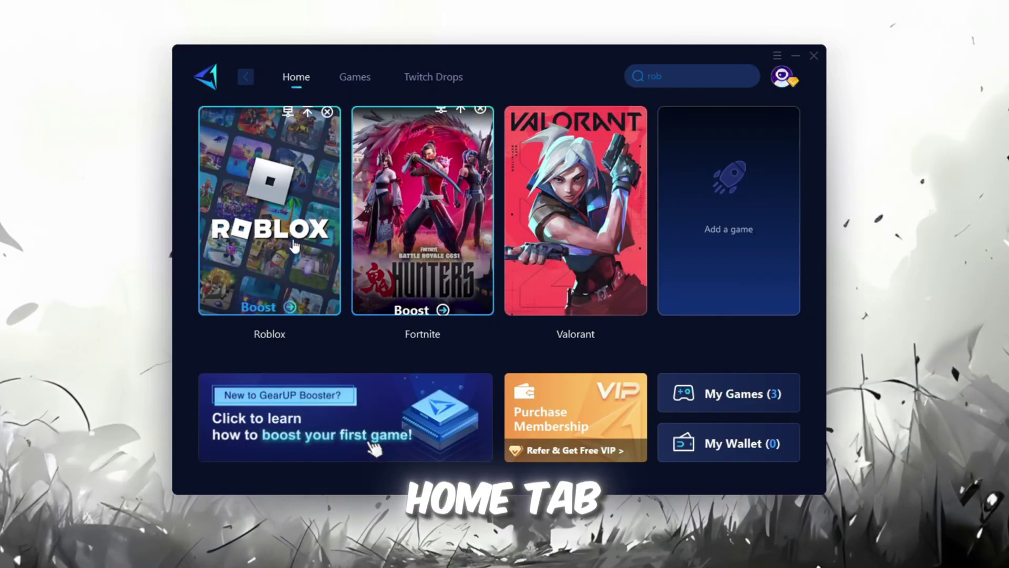
Step: Start boosting Roblox from its card on the GearUP home page
{"action": "mouse_move", "coordinate": [400, 258]}
{"action": "mouse_move", "coordinate": [284, 178]}
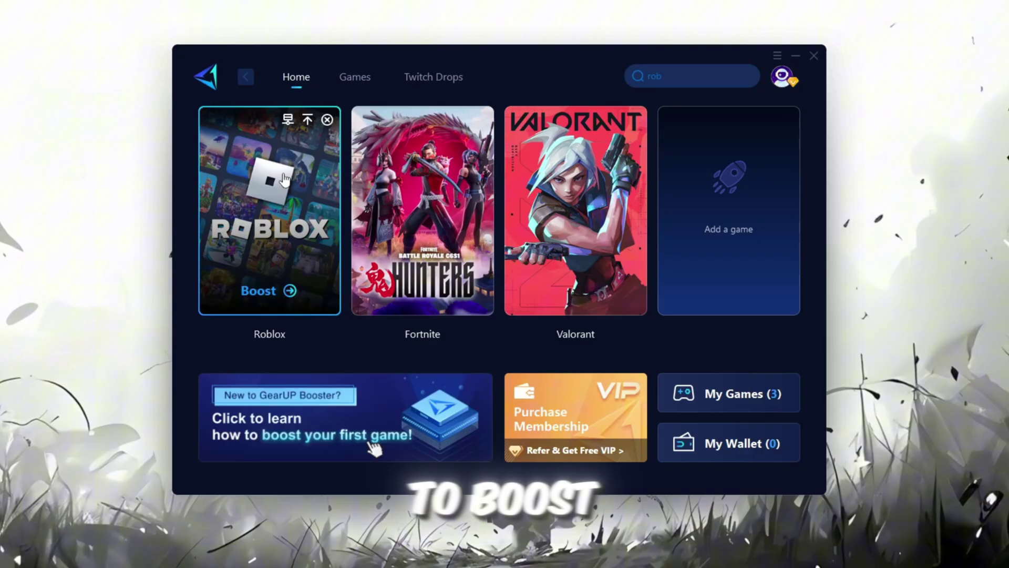
{"action": "left_click", "coordinate": [268, 293]}
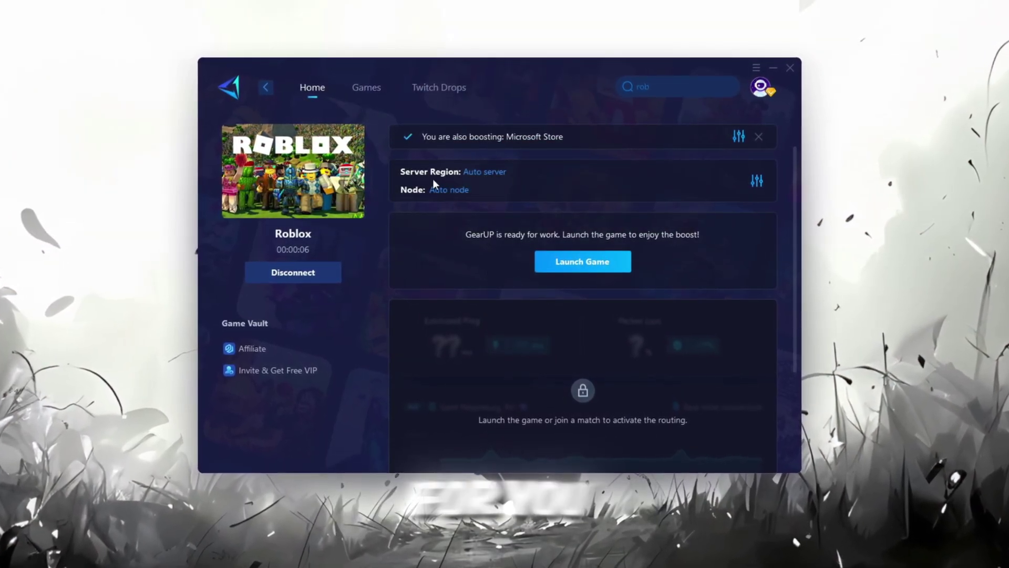
{"action": "left_click", "coordinate": [486, 174]}
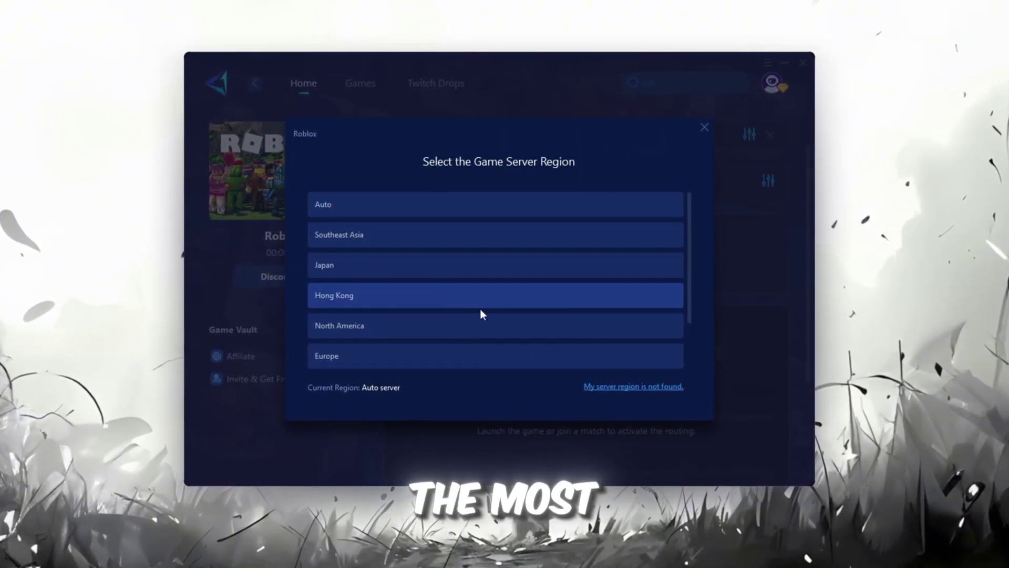
{"action": "scroll", "coordinate": [704, 275], "scroll_direction": "down", "scroll_amount": 1}
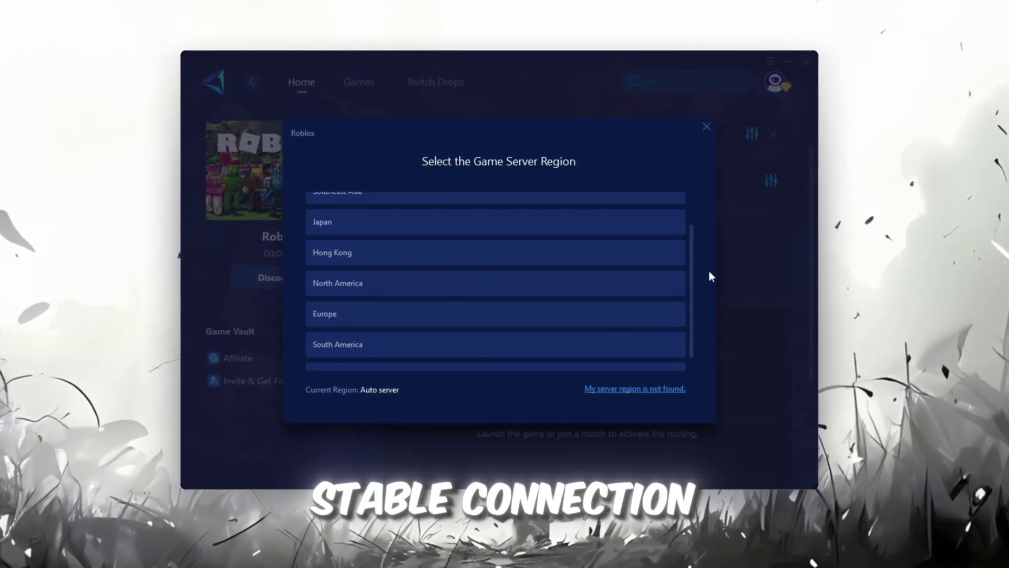
{"action": "left_click", "coordinate": [707, 127]}
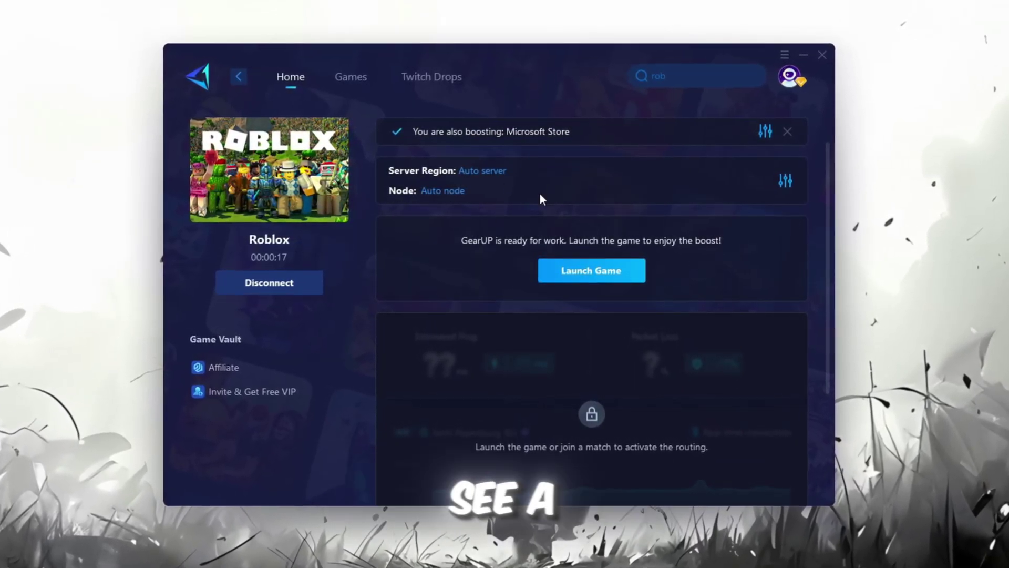
{"action": "left_click", "coordinate": [444, 191]}
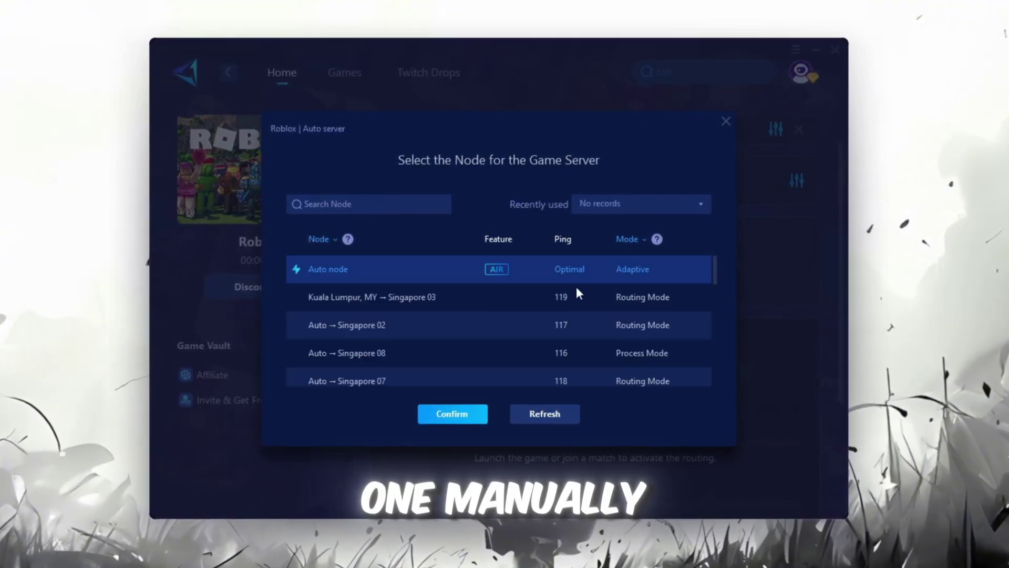
{"action": "scroll", "coordinate": [518, 314], "scroll_direction": "down", "scroll_amount": 3}
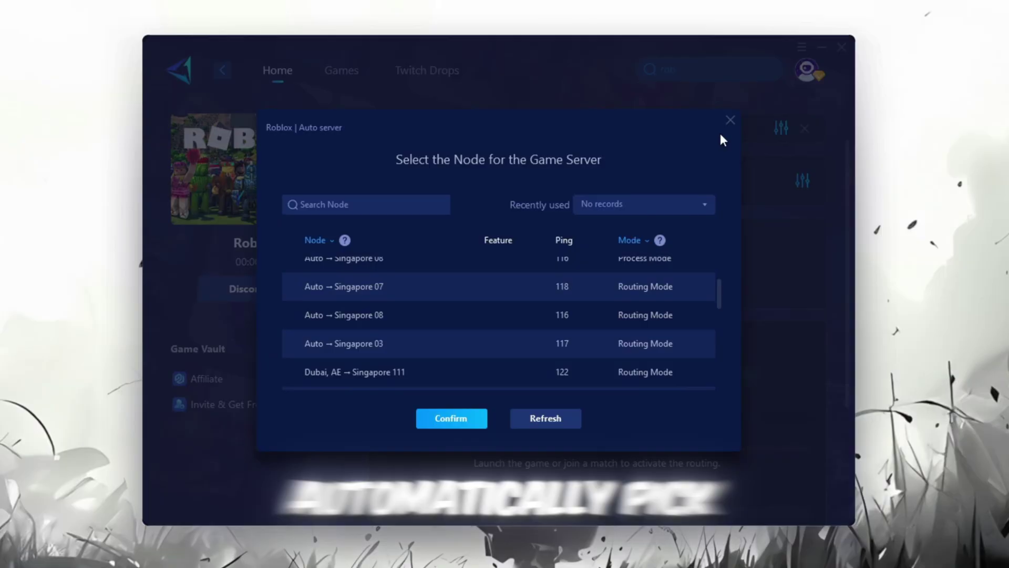
{"action": "left_click", "coordinate": [727, 121]}
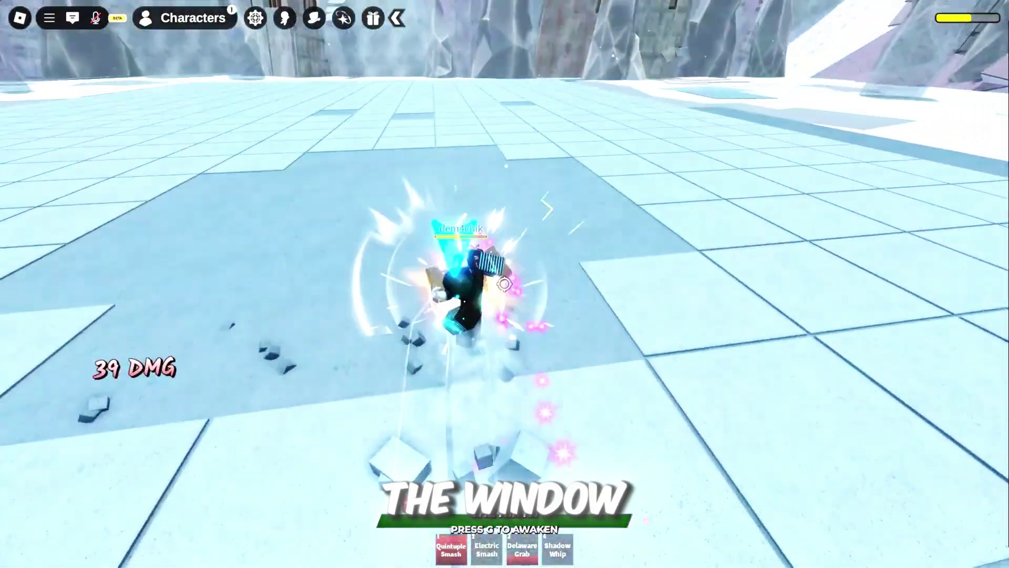
Step: Punch the opponent four times in the arena to raise the damage counter
{"action": "left_click", "coordinate": [504, 283]}
{"action": "left_click", "coordinate": [504, 283]}
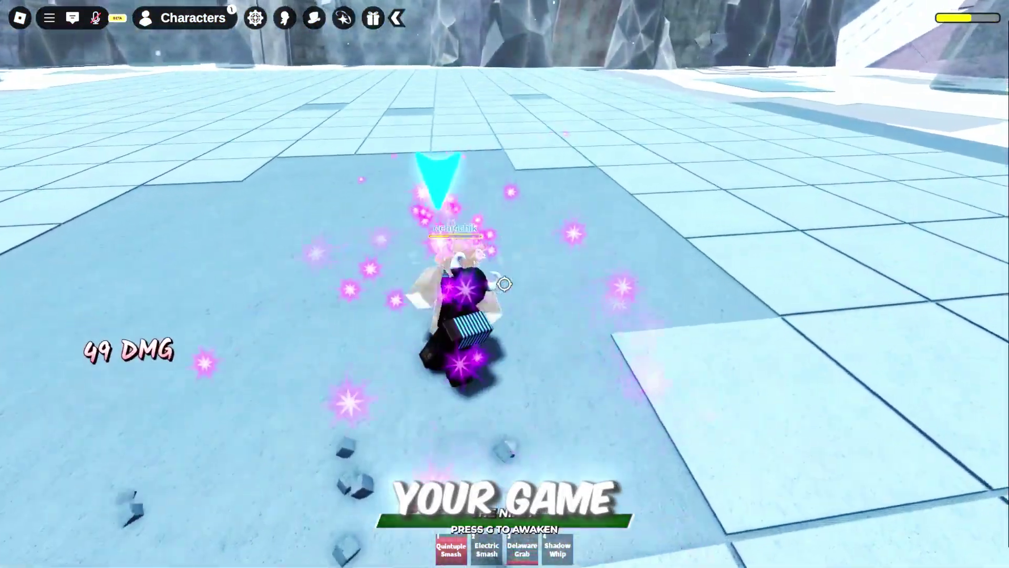
{"action": "left_click", "coordinate": [504, 284]}
{"action": "left_click", "coordinate": [504, 284]}
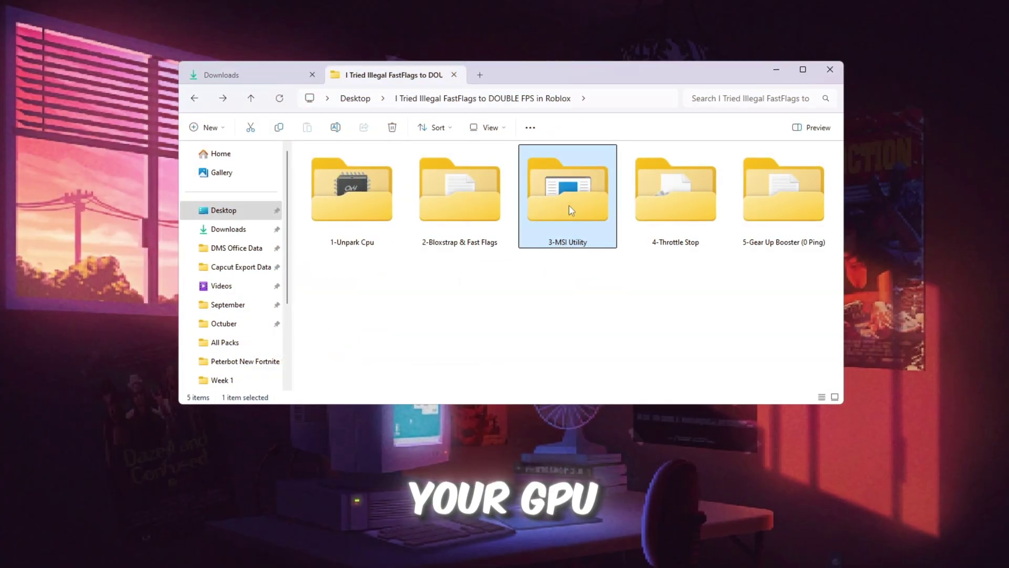
Step: Open the 3-MSI Utility folder to reveal MSI Mode Utility 3.0.exe
{"action": "double_click", "coordinate": [570, 209]}
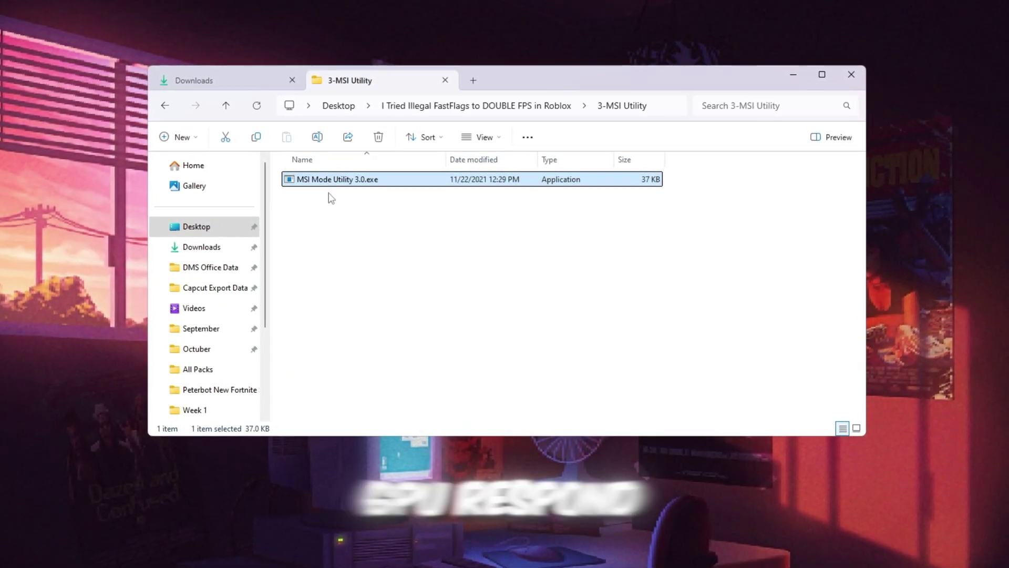
Step: Run MSI Mode Utility 3.0.exe as administrator
{"action": "right_click", "coordinate": [389, 183]}
{"action": "left_click", "coordinate": [462, 261]}
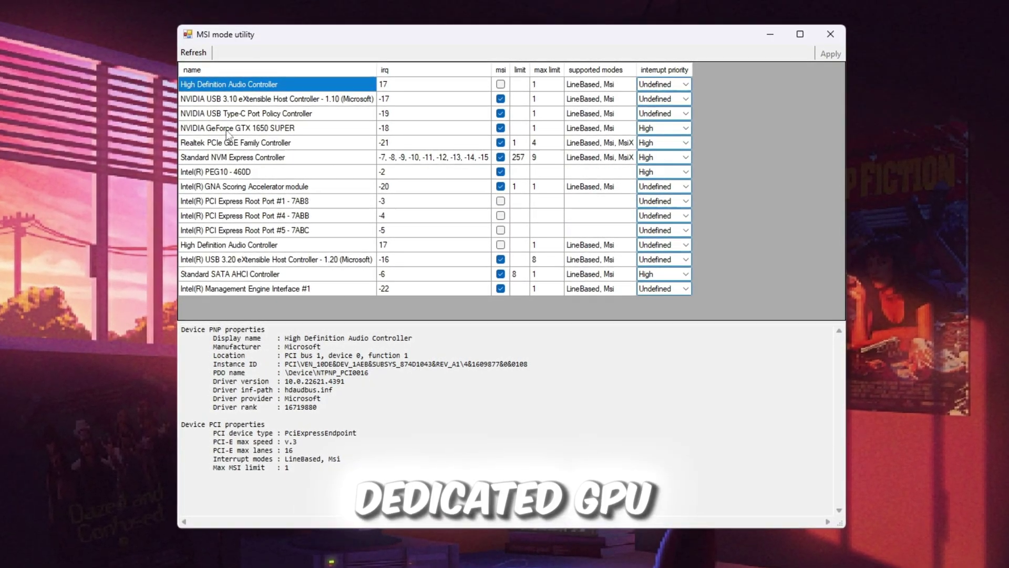
Step: Set the NVIDIA GeForce GTX 1650 SUPER's interrupt priority to High
{"action": "left_click", "coordinate": [226, 128]}
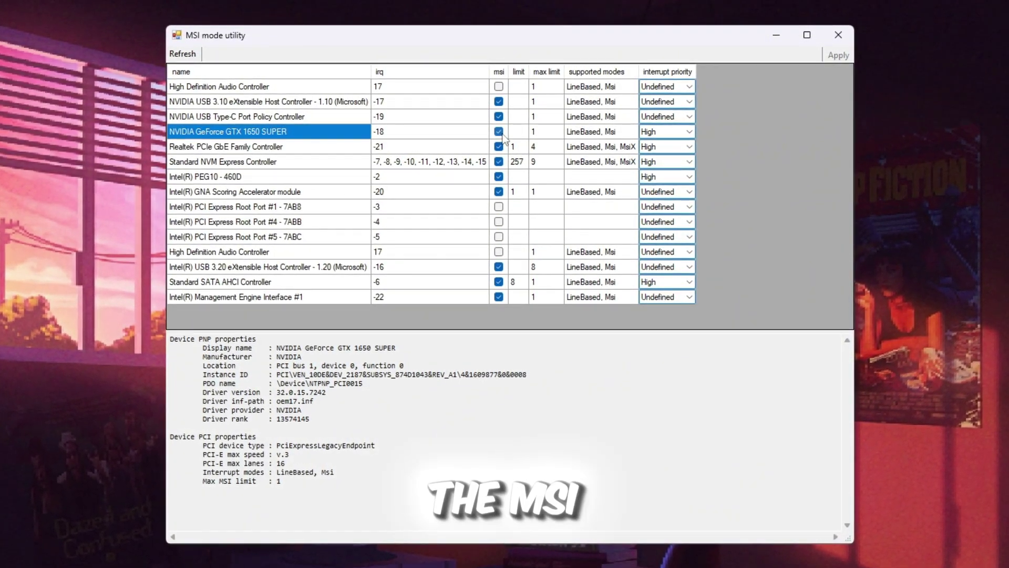
{"action": "left_click", "coordinate": [667, 132]}
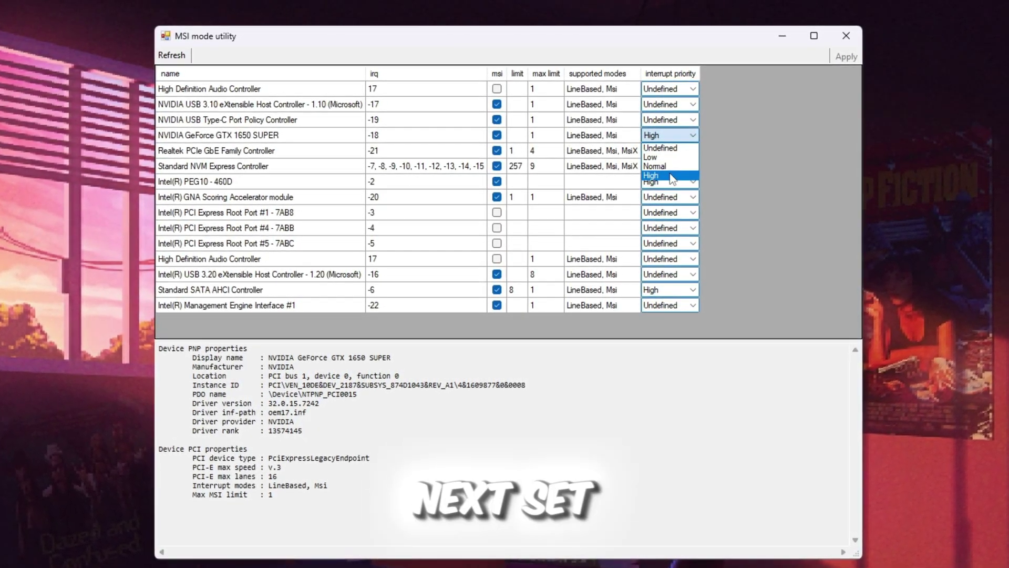
{"action": "left_click", "coordinate": [672, 177]}
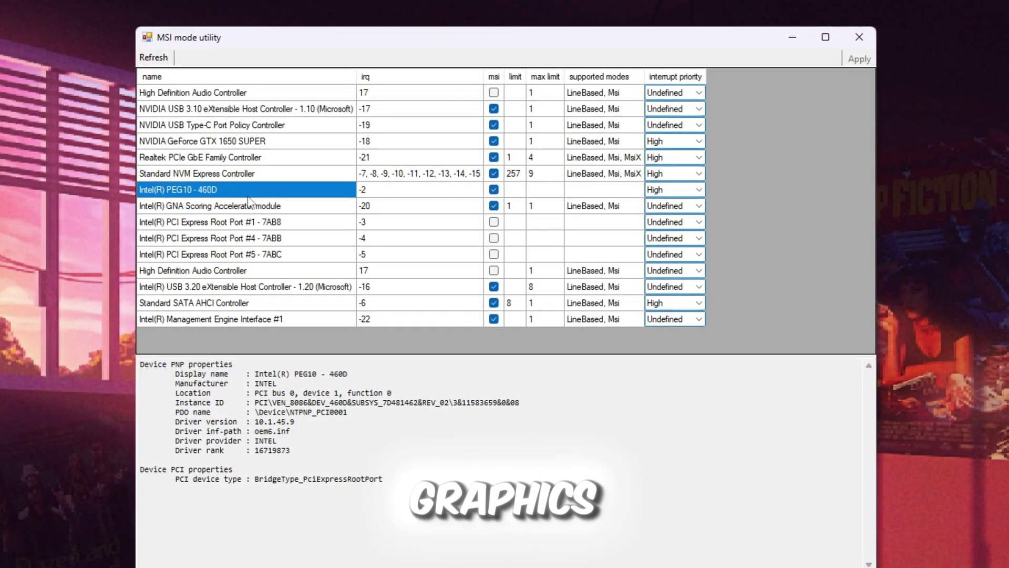
Step: Keep the Intel(R) PEG10 - 460D entry's interrupt priority at High
{"action": "left_click", "coordinate": [676, 190]}
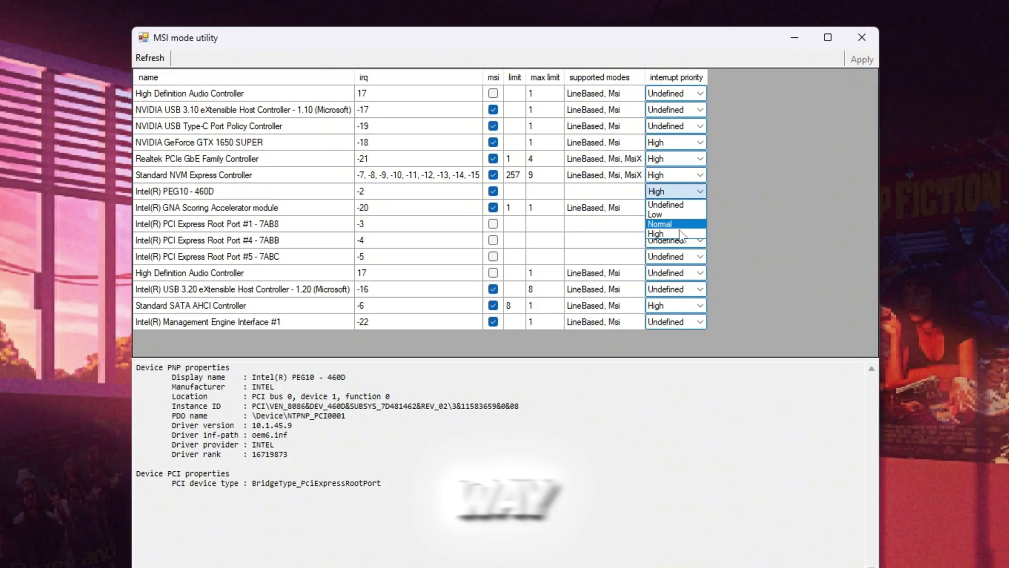
{"action": "left_click", "coordinate": [667, 240]}
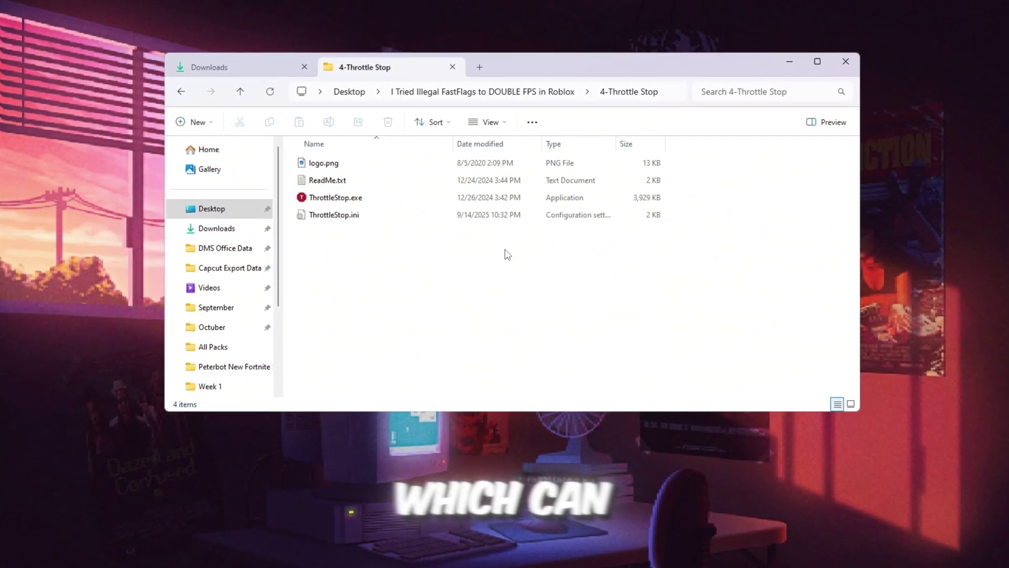
Step: Launch ThrottleStop.exe from the 4-Throttle Stop folder and minimize File Explorer
{"action": "key", "text": "ctrl+a"}
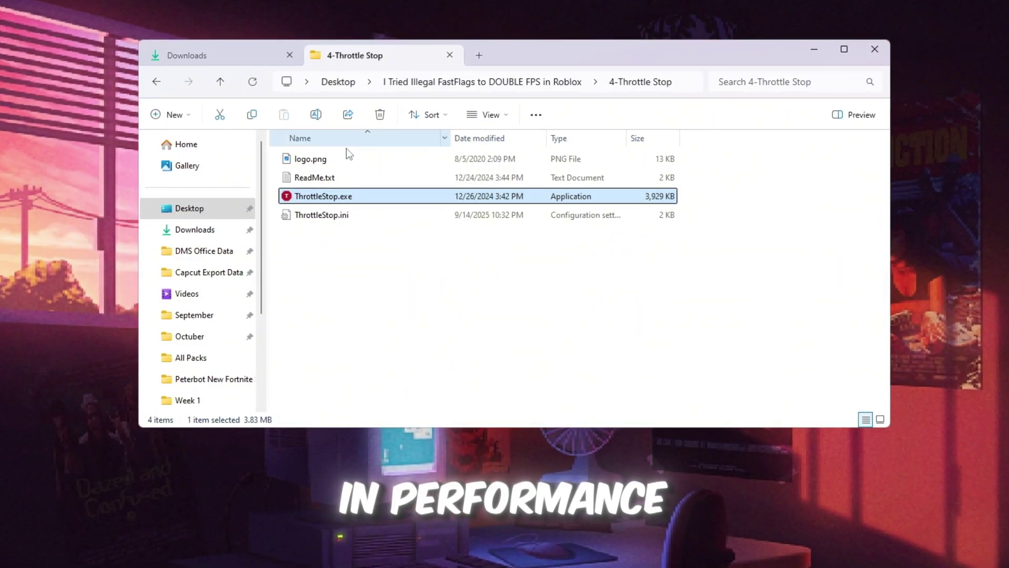
{"action": "double_click", "coordinate": [307, 195]}
{"action": "left_click", "coordinate": [818, 47]}
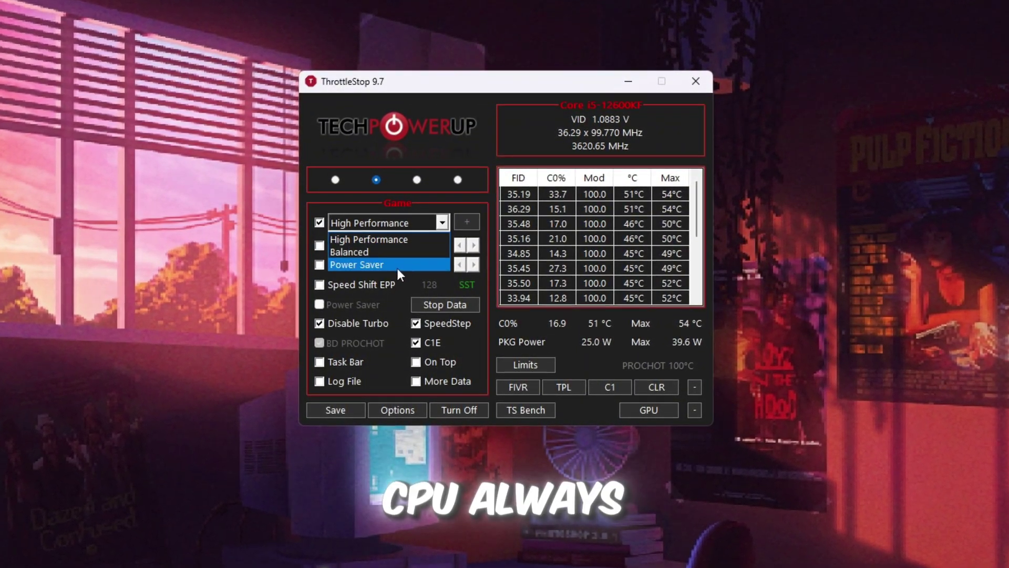
Step: Save ThrottleStop's High Performance profile in monitoring mode, then bring up Task Manager
{"action": "left_click", "coordinate": [397, 242]}
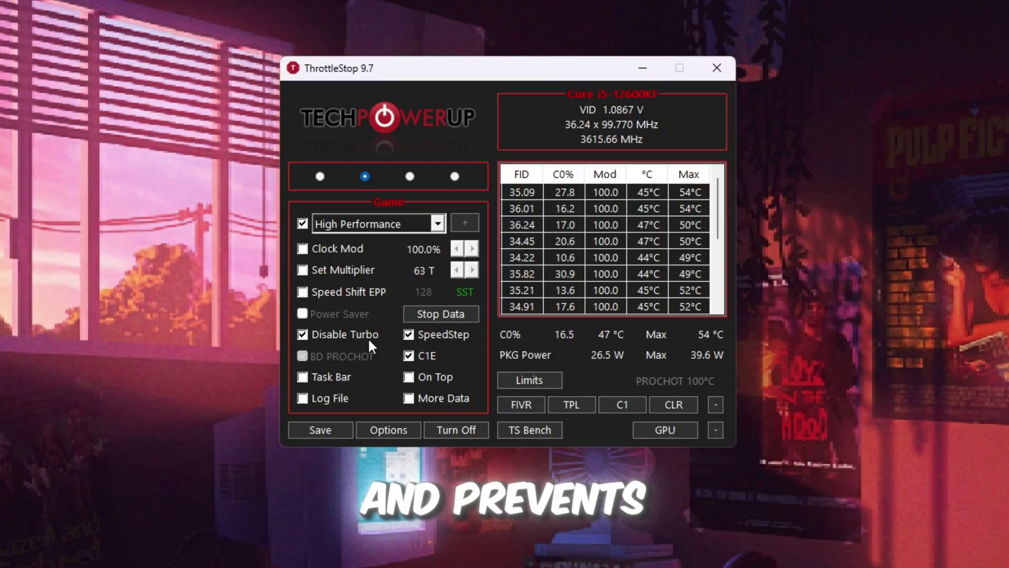
{"action": "left_click", "coordinate": [468, 435]}
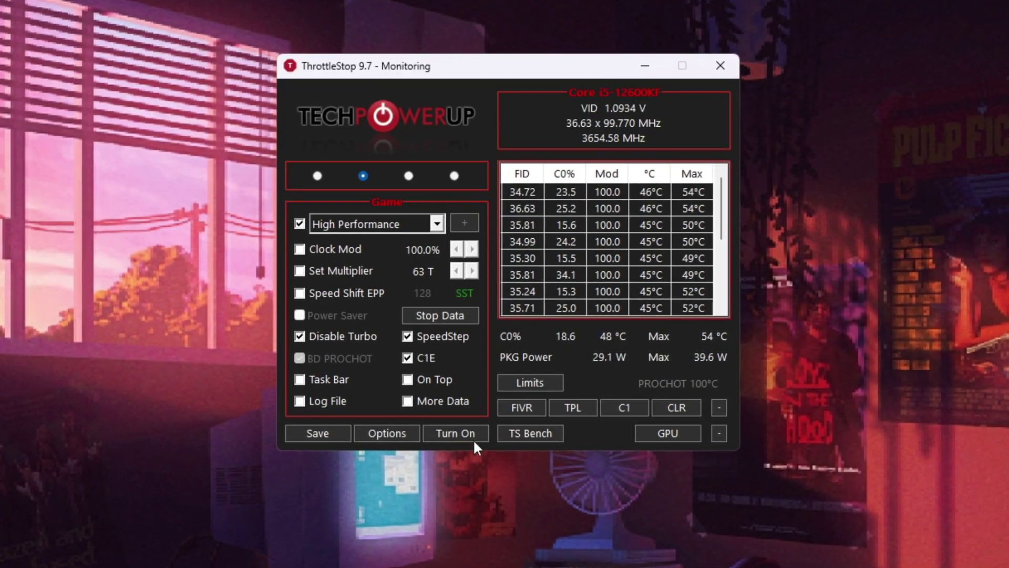
{"action": "left_click", "coordinate": [326, 434]}
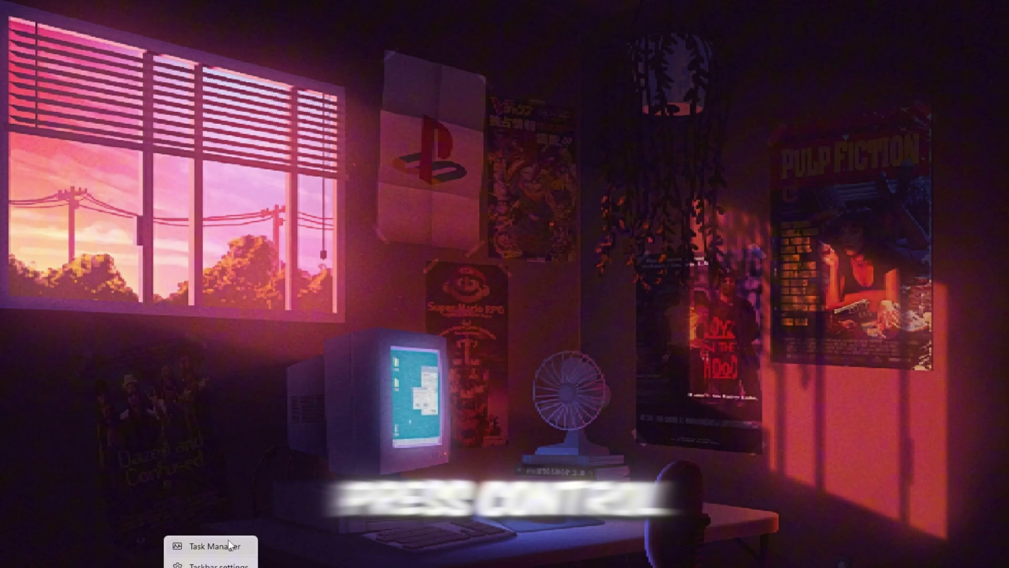
{"action": "left_click", "coordinate": [229, 542]}
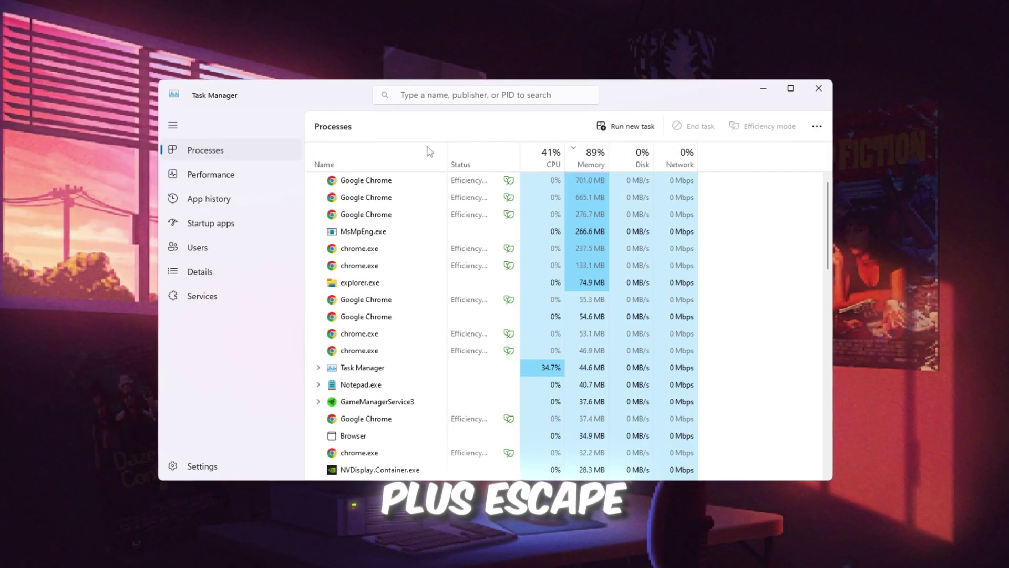
Step: Switch to the Startup apps page and scroll through the list of startup entries
{"action": "left_click", "coordinate": [268, 221]}
{"action": "scroll", "coordinate": [503, 320], "scroll_direction": "down", "scroll_amount": 3}
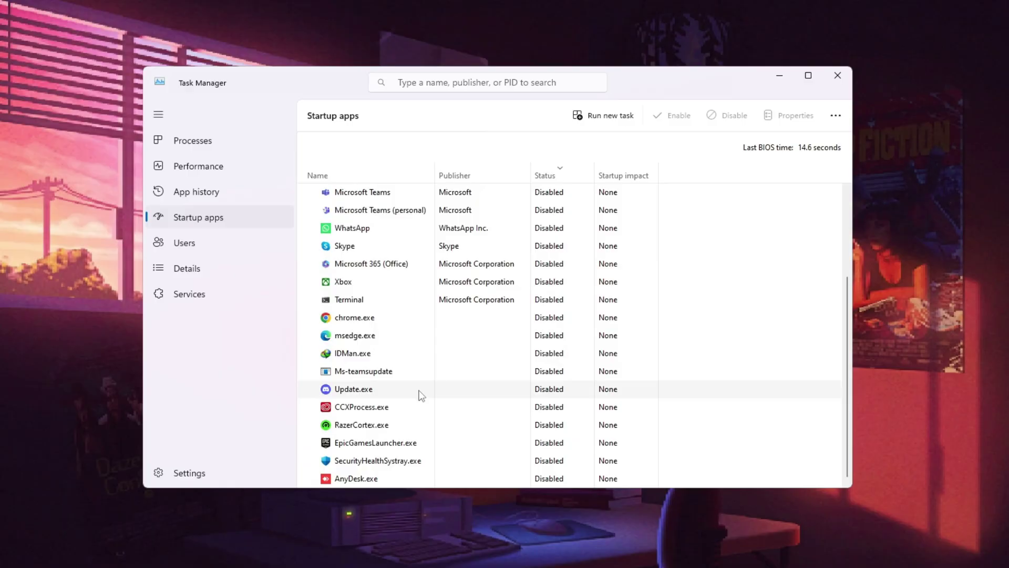
{"action": "scroll", "coordinate": [420, 395], "scroll_direction": "up", "scroll_amount": 3}
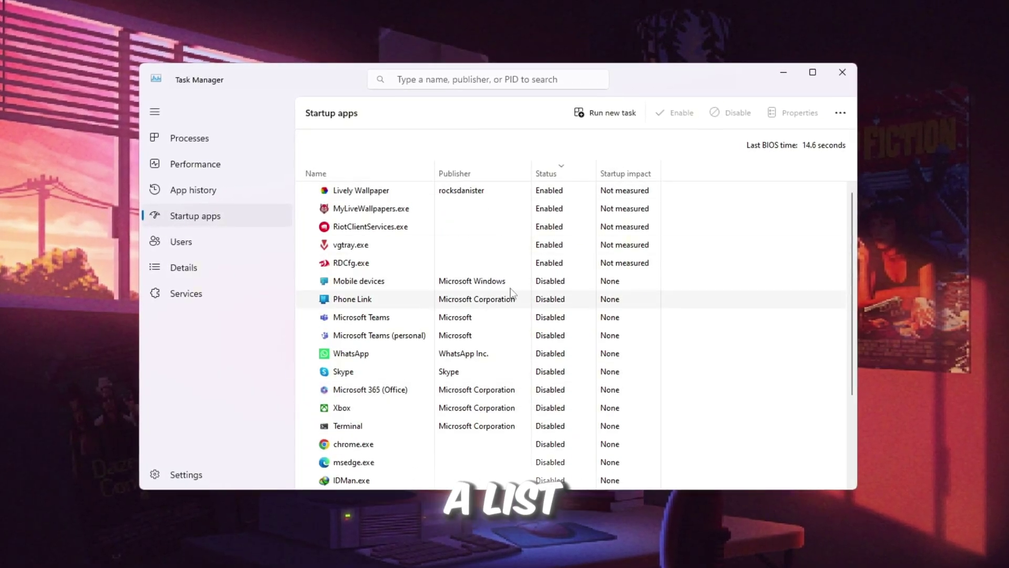
{"action": "scroll", "coordinate": [531, 255], "scroll_direction": "down", "scroll_amount": 3}
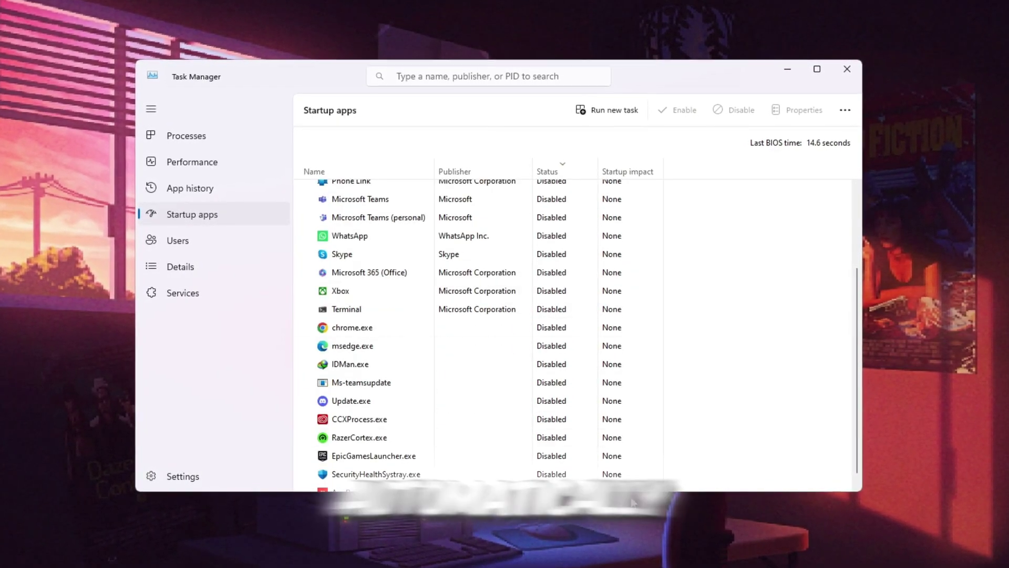
{"action": "scroll", "coordinate": [506, 423], "scroll_direction": "up", "scroll_amount": 3}
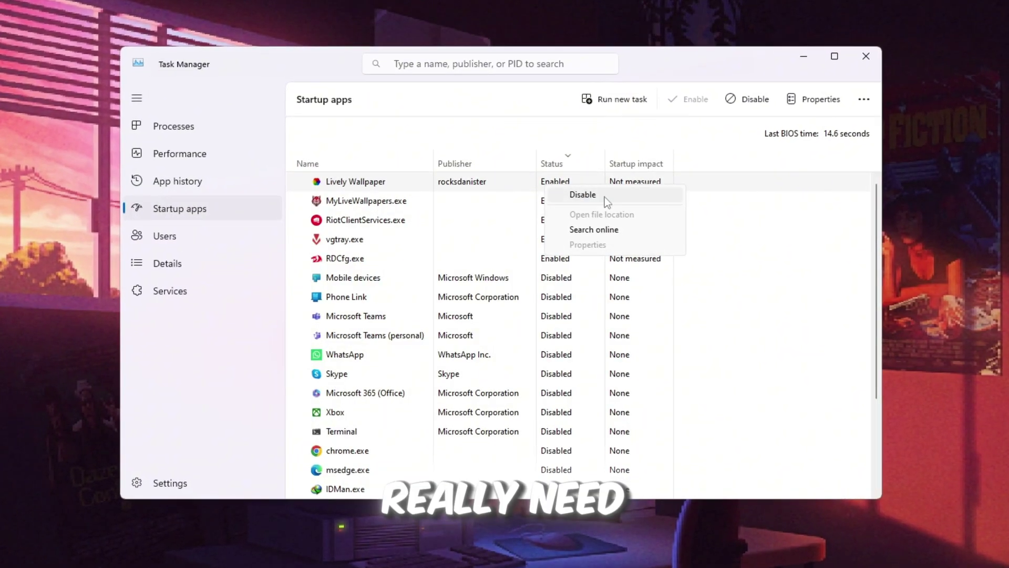
Step: Close the menu without disabling anything, then select the RiotClientServices.exe and vgtray.exe entries
{"action": "key", "text": "Escape"}
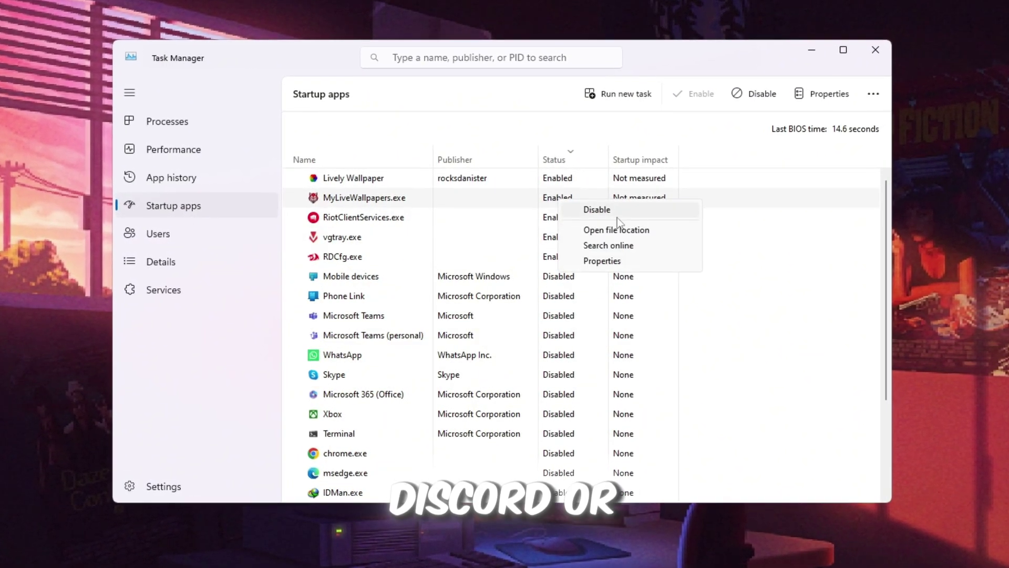
{"action": "left_click", "coordinate": [368, 226]}
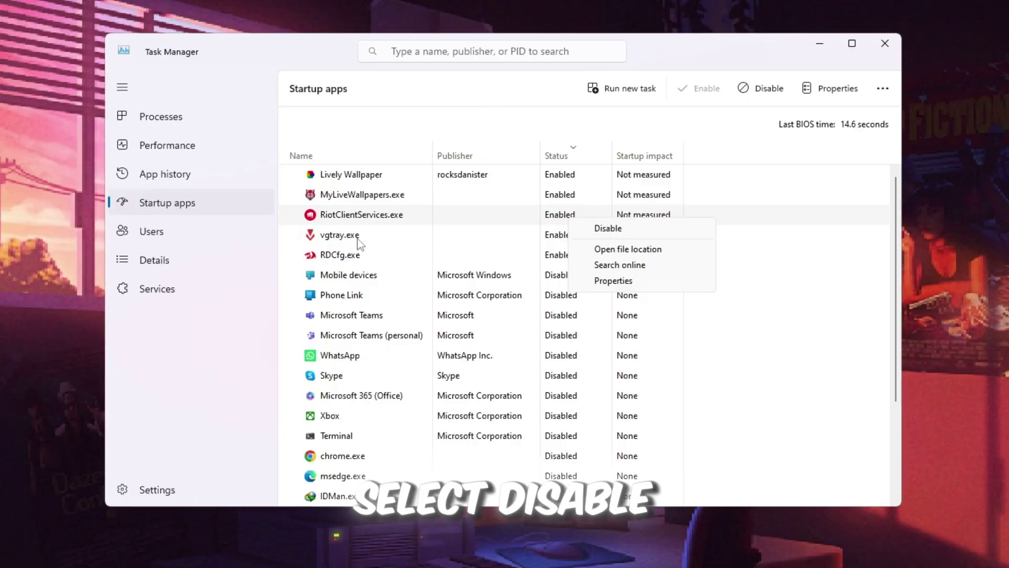
{"action": "left_click", "coordinate": [568, 245]}
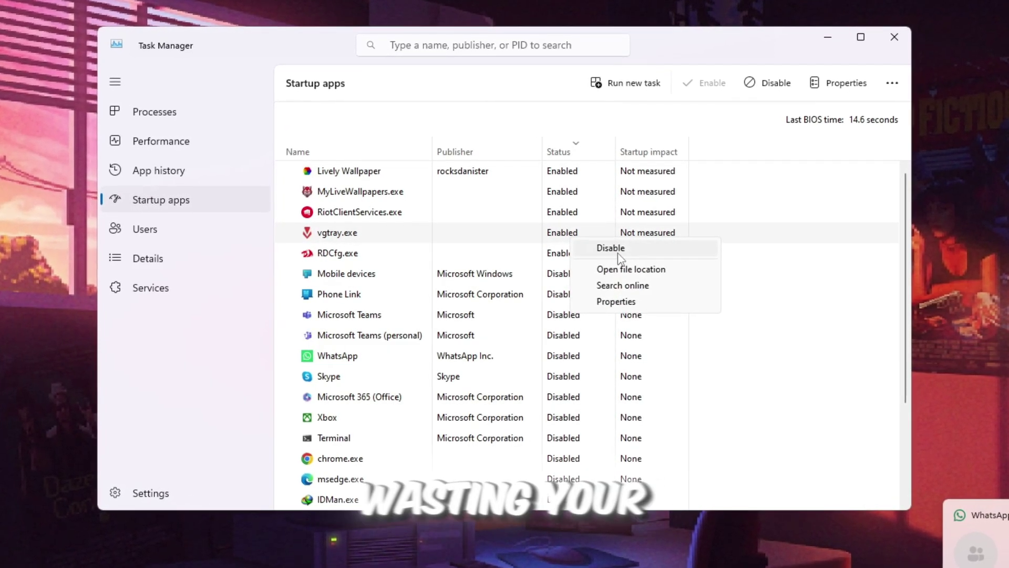